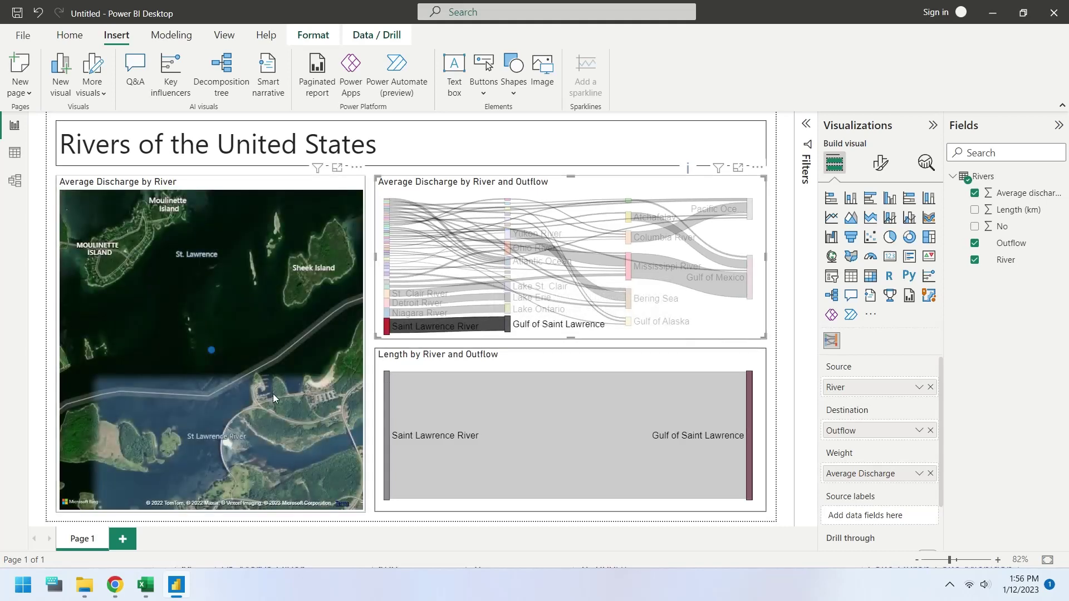
Highlight individual river flows in the discharge Sankey chart, including Tennessee, Sacramento and Mississippi, and inspect the rivers' locations on the map.
left_click(417, 276)
scroll(226, 390, "down", 3)
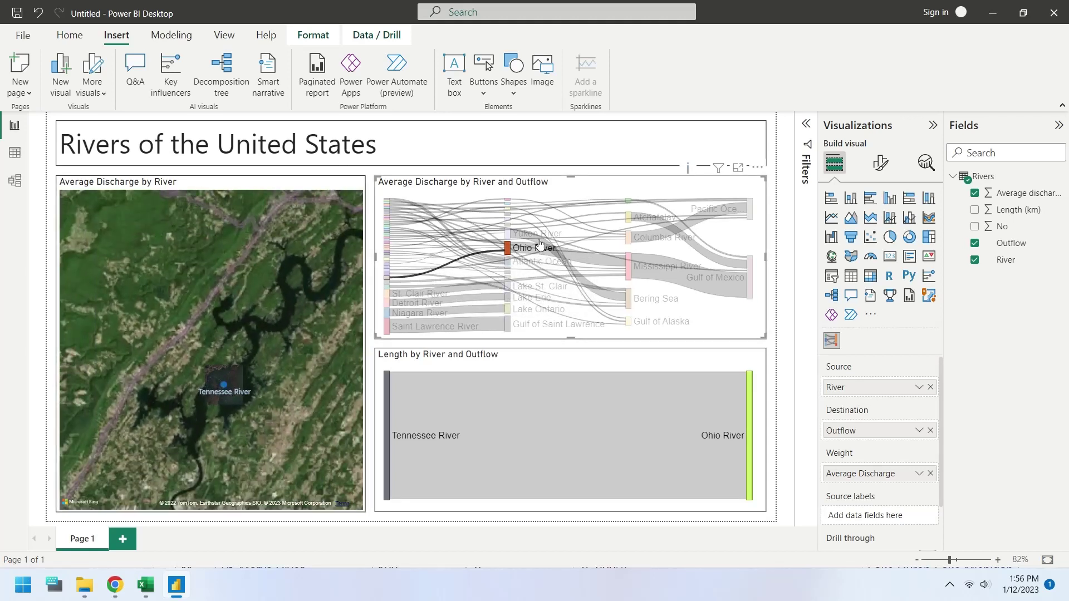
left_click(565, 230)
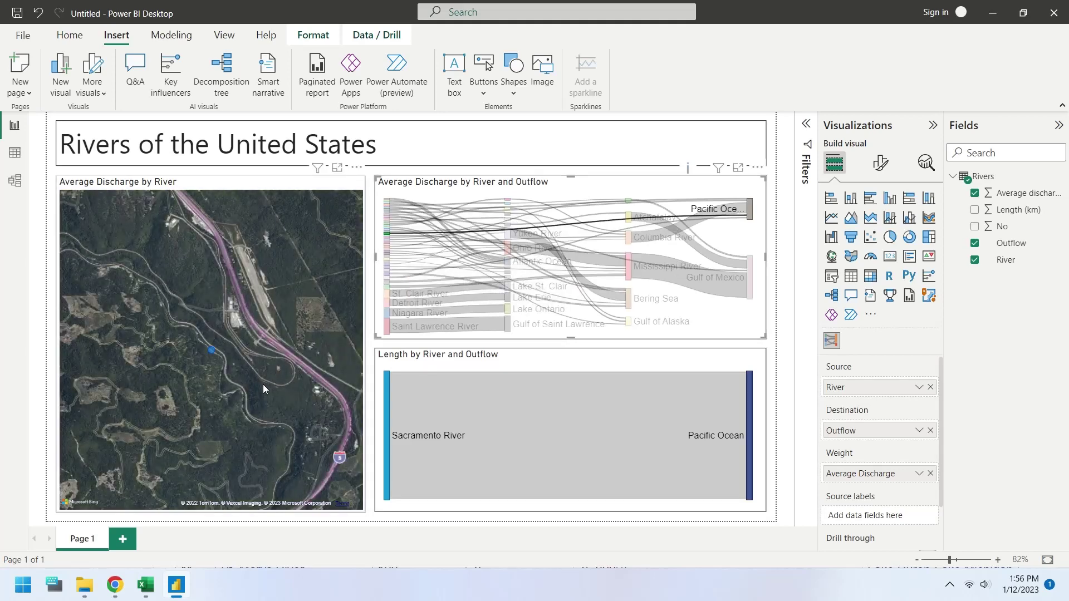
scroll(263, 384, "down", 3)
scroll(263, 384, "up", 6)
scroll(264, 385, "down", 5)
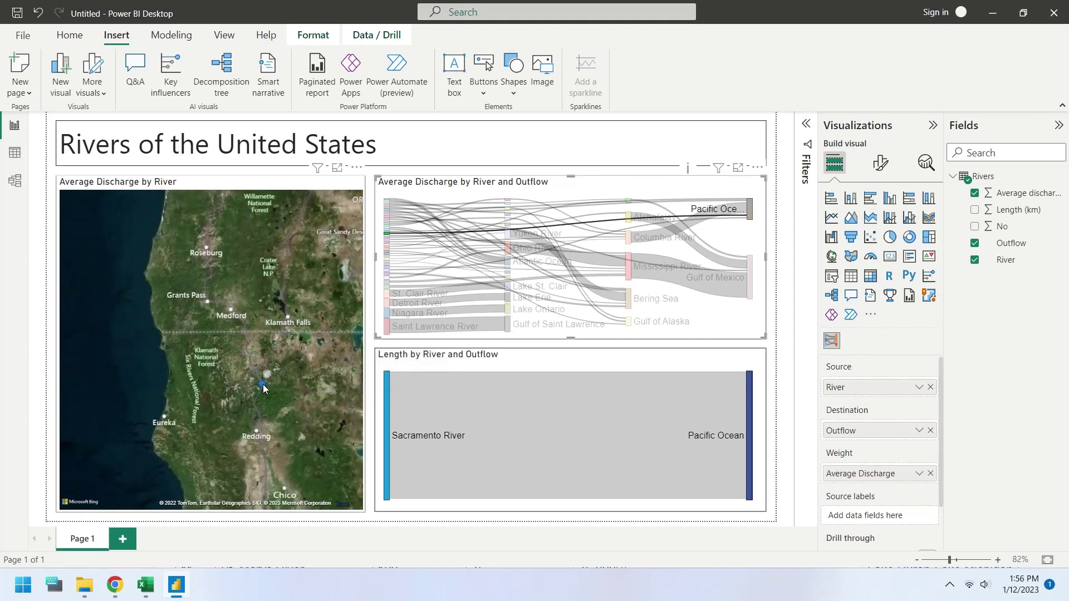
scroll(263, 385, "down", 2)
scroll(263, 384, "down", 2)
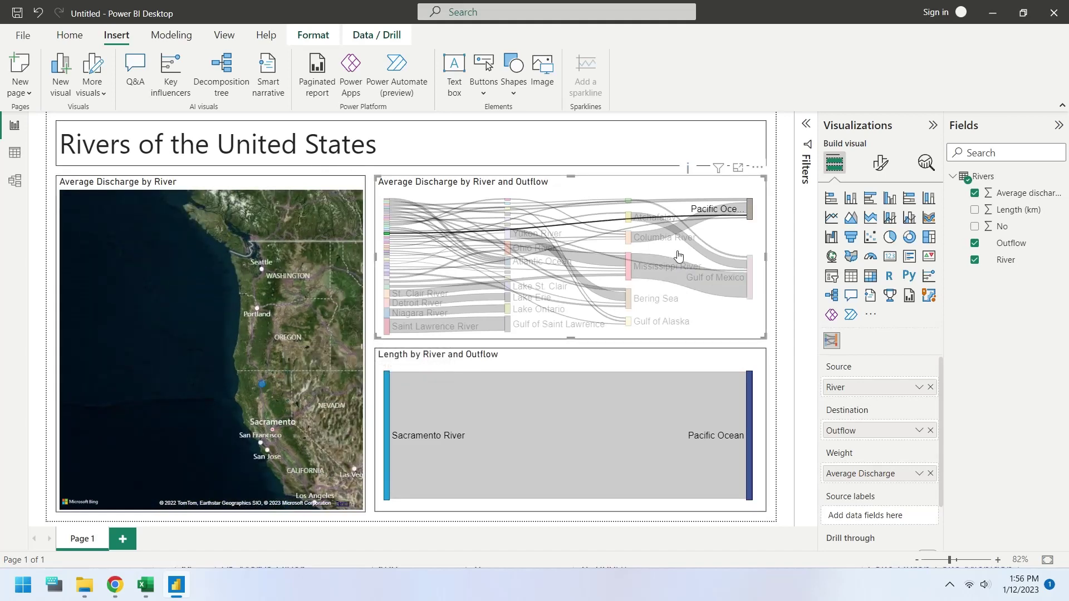
left_click(672, 277)
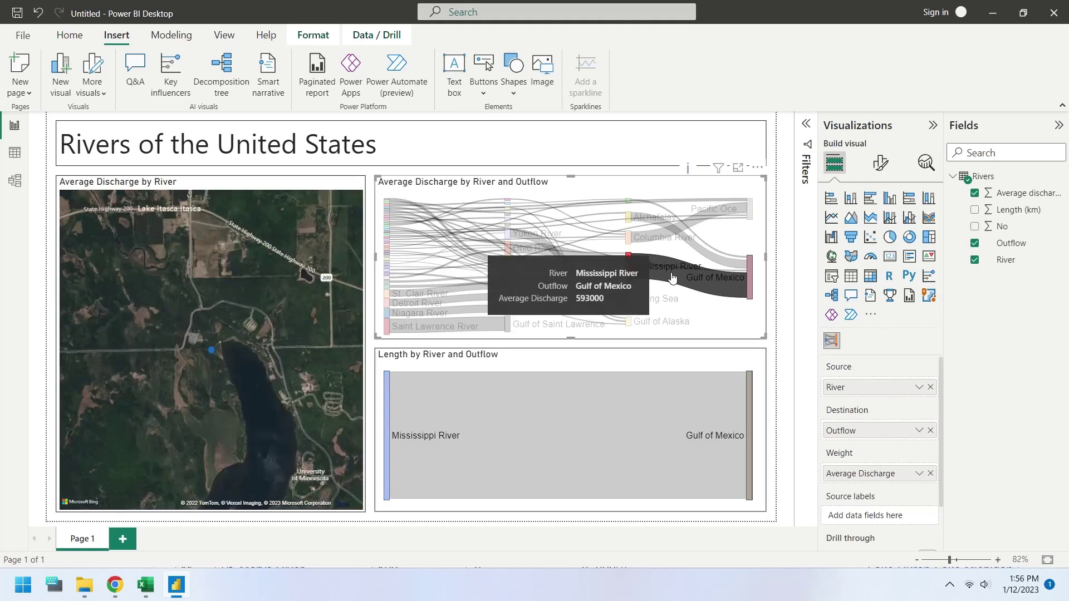
left_click(668, 237)
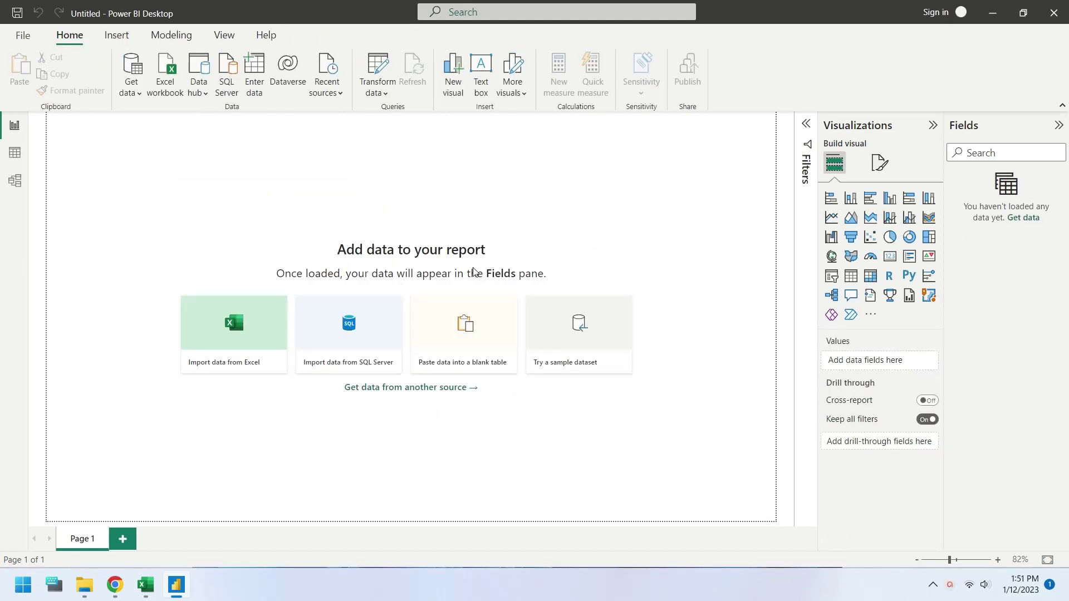
Start getting data from an Excel workbook and choose Rivers.xlsx in the Rivers of the United States folder.
left_click(871, 315)
left_click(1036, 220)
left_click(646, 482)
left_click(234, 146)
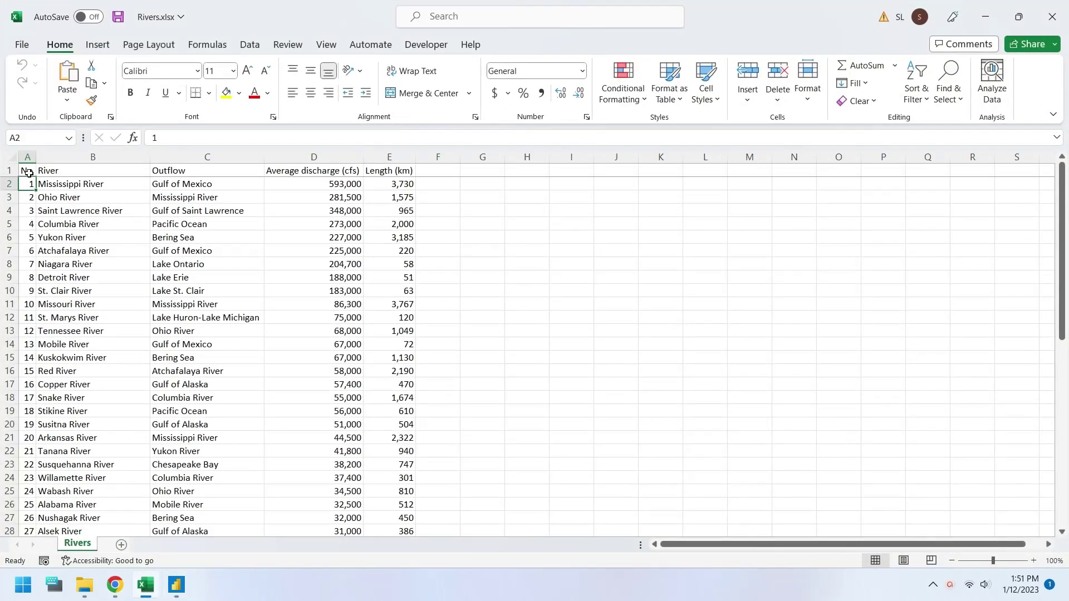
Review the No, River, Outflow, Average discharge (cfs) and Length (km) column headers in the Rivers workbook in Excel.
left_click(27, 173)
left_click(84, 170)
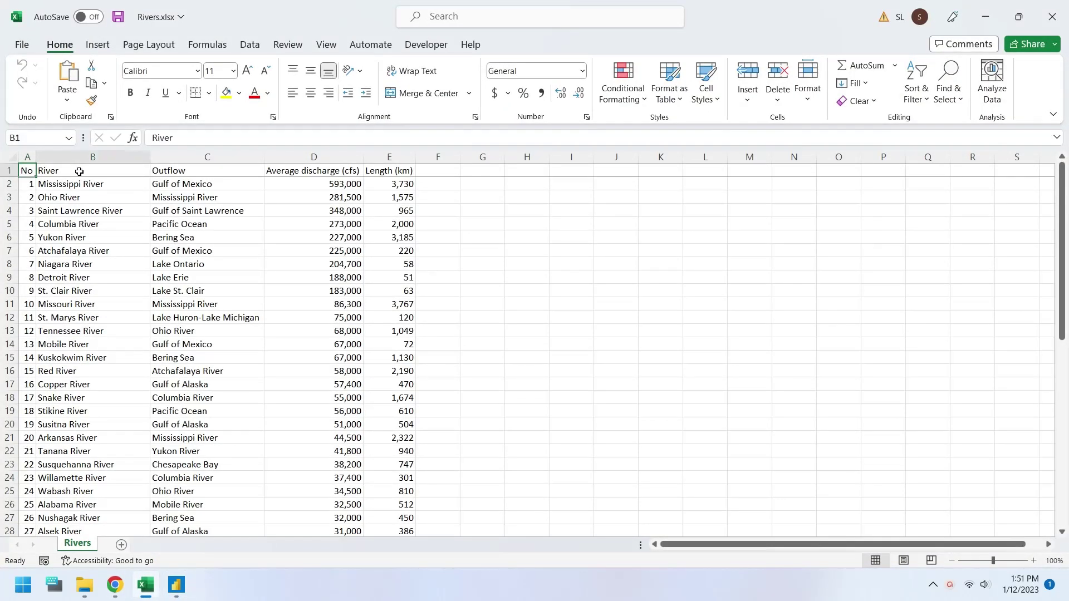
left_click(167, 170)
left_click(289, 171)
left_click(382, 171)
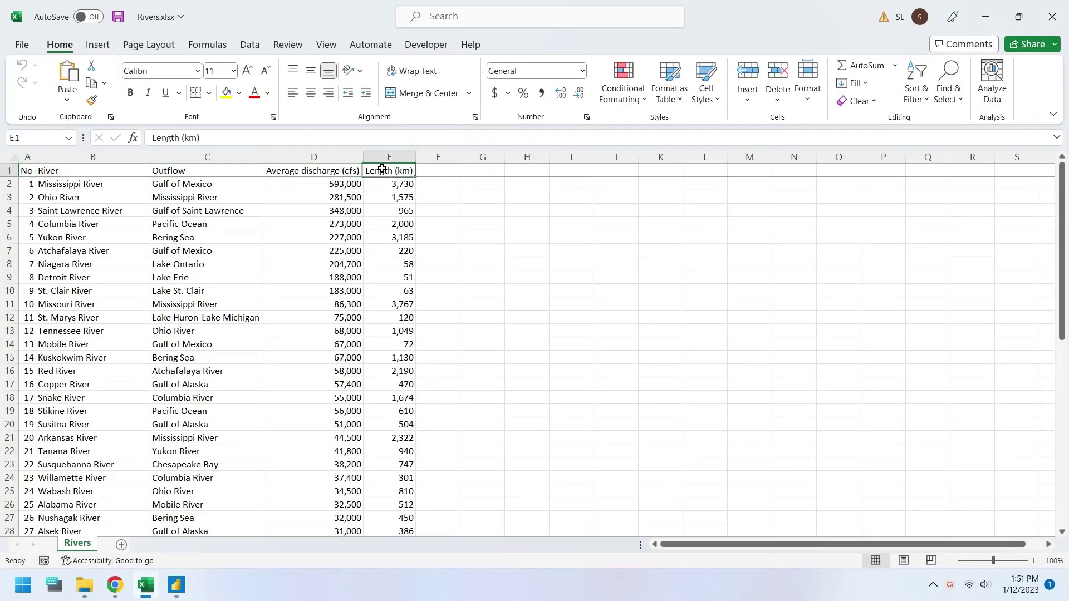
Switch to Chrome and look through the Wikipedia table on the "List of U.S. rivers by discharge" page.
left_click(113, 586)
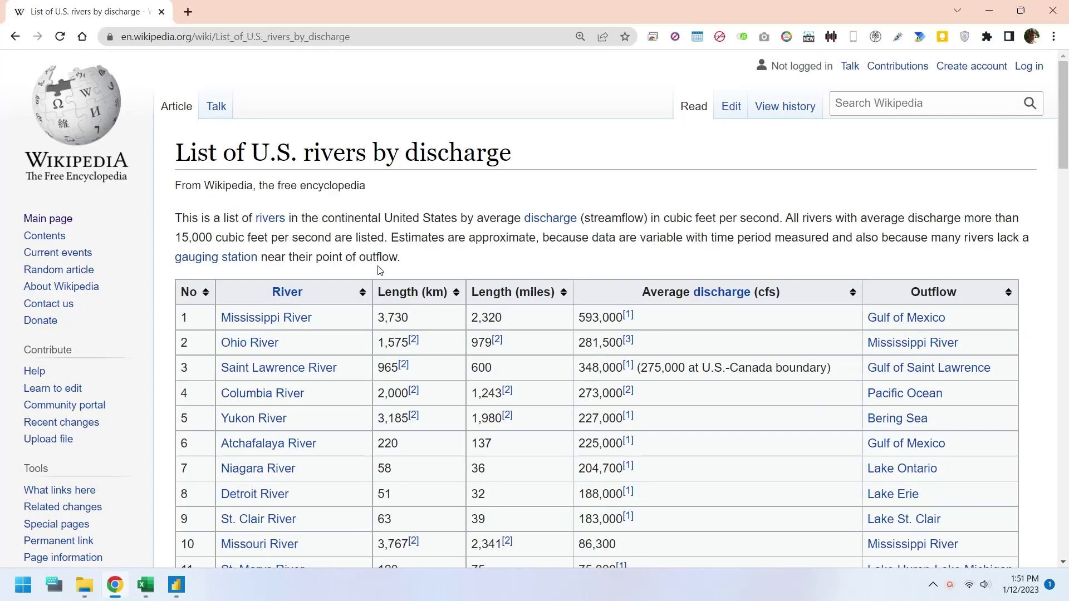
left_click_drag(175, 153, 563, 136)
scroll(563, 136, "down", 15)
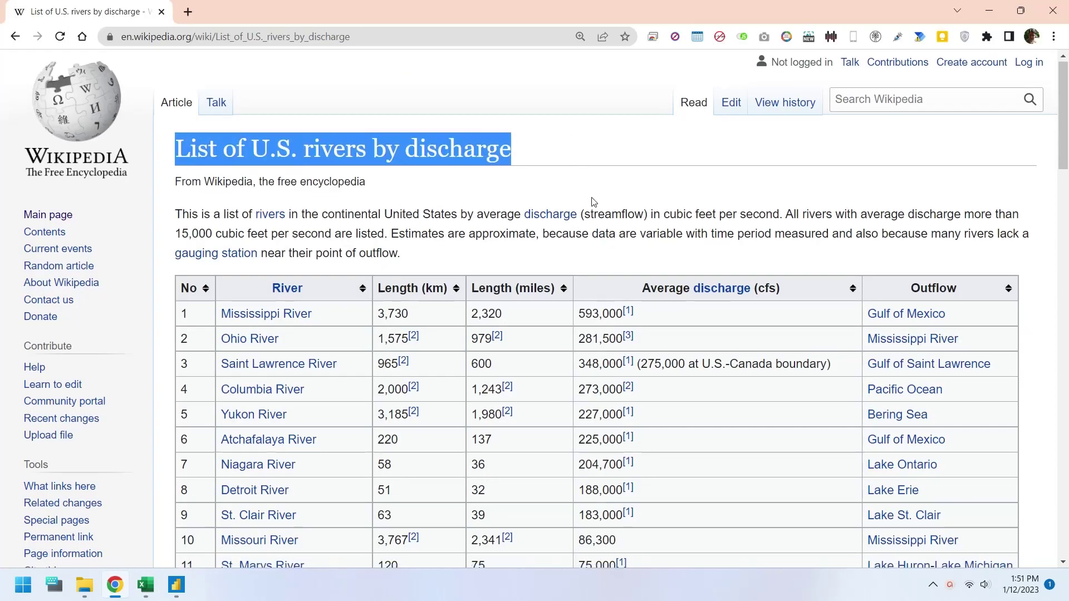
scroll(593, 201, "down", 8)
scroll(593, 200, "up", 20)
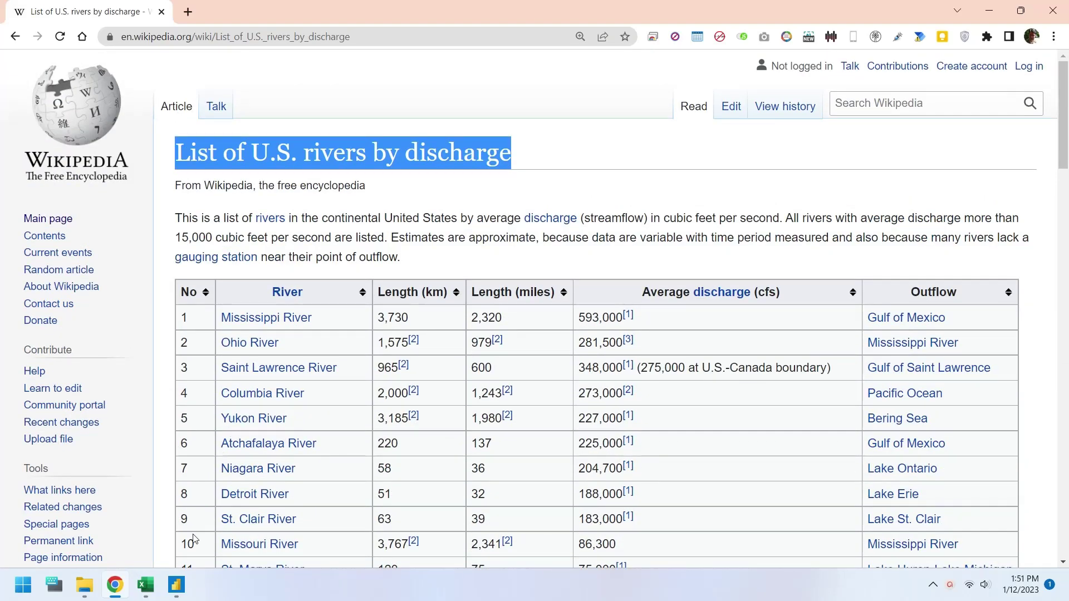
Switch back to Power BI Desktop, open the chosen Rivers.xlsx file and load its Rivers sheet.
left_click(184, 581)
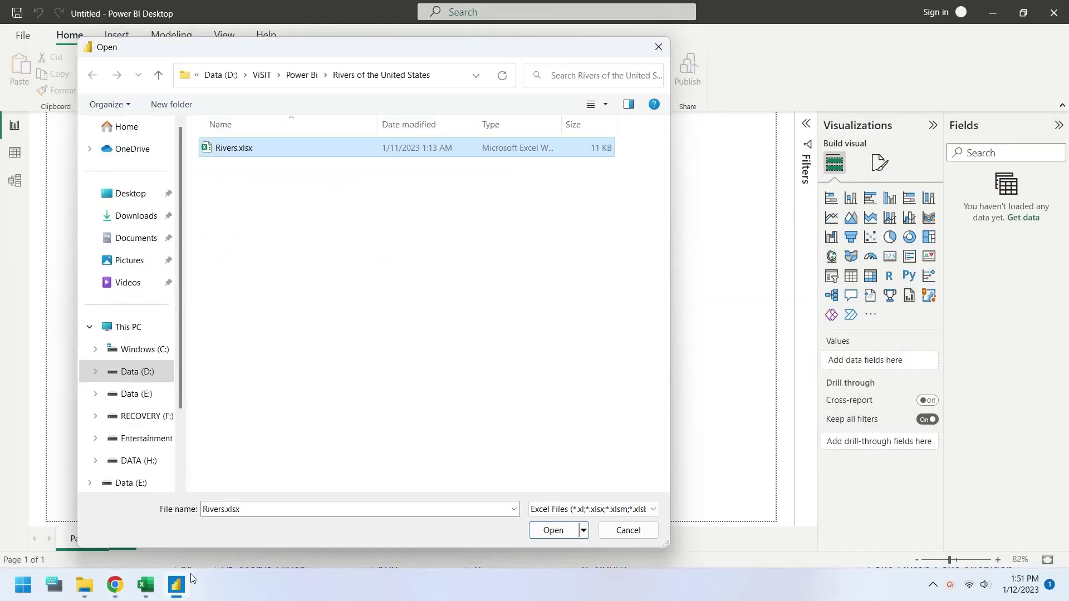
left_click(542, 533)
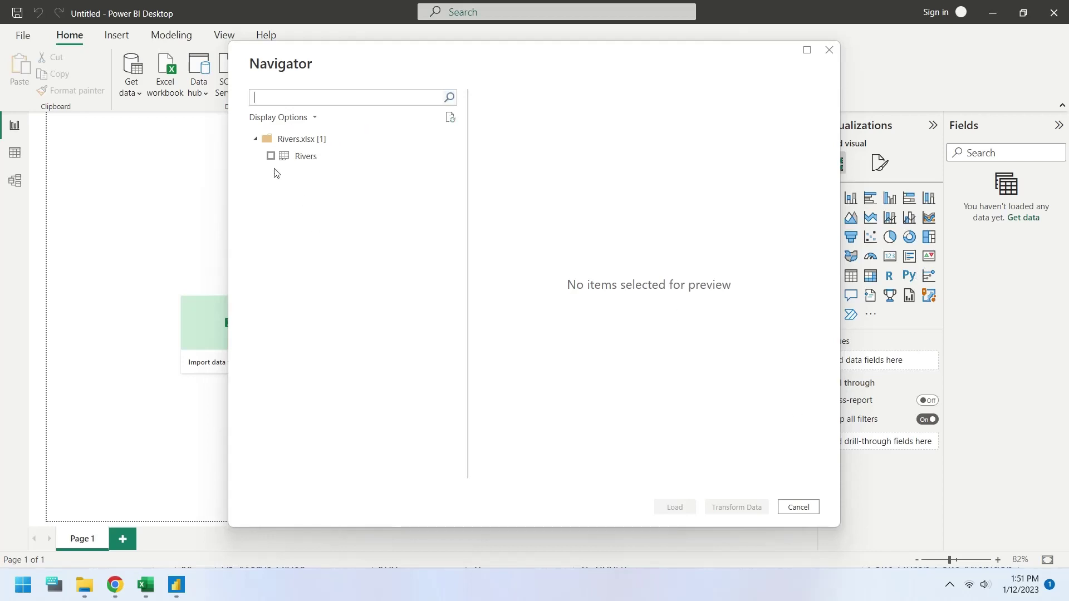
left_click(271, 156)
left_click(675, 508)
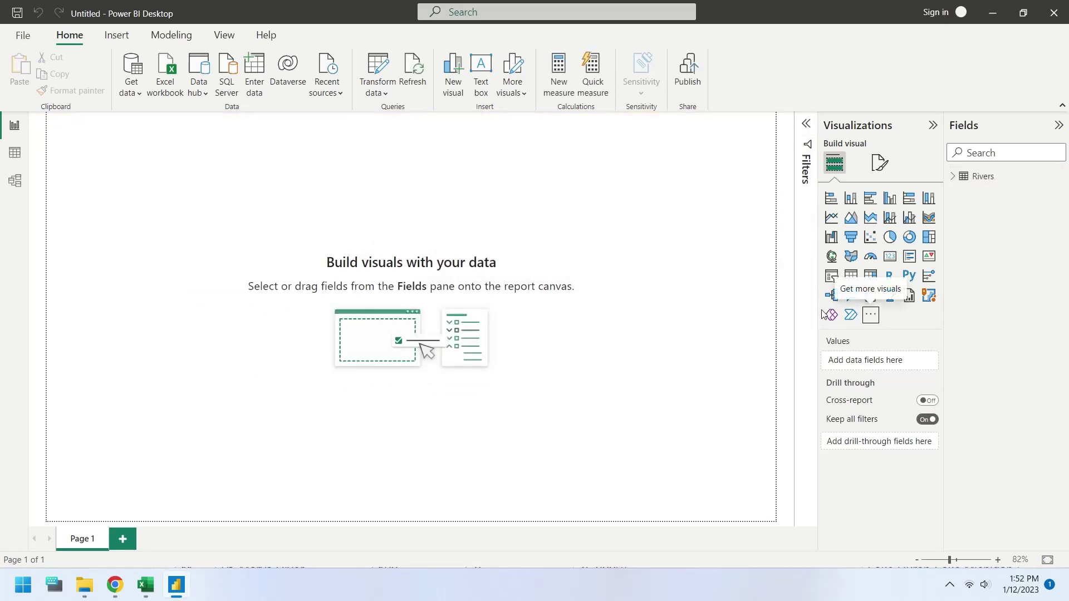
Expand the Rivers table's fields and start importing a visual from a file, browsing to the _Visuals\PBIVIZ folder.
left_click(952, 176)
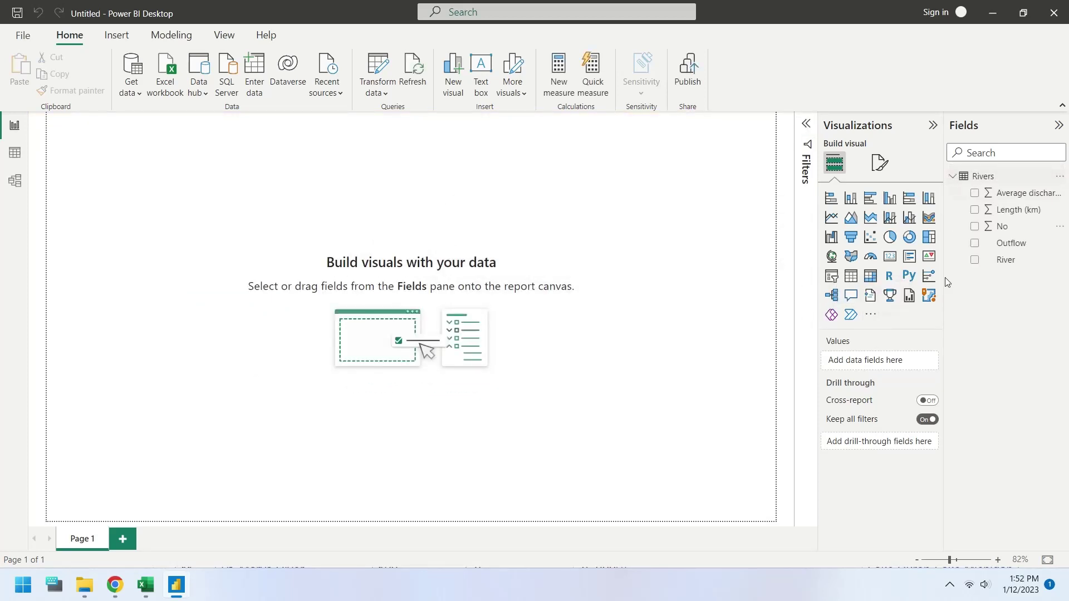
left_click(870, 317)
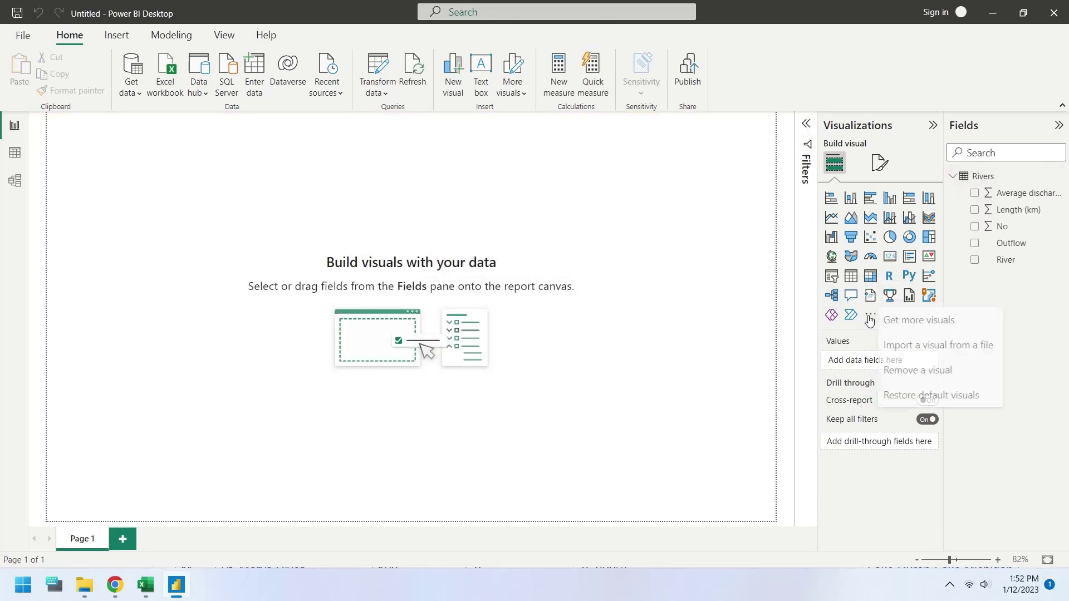
left_click(921, 346)
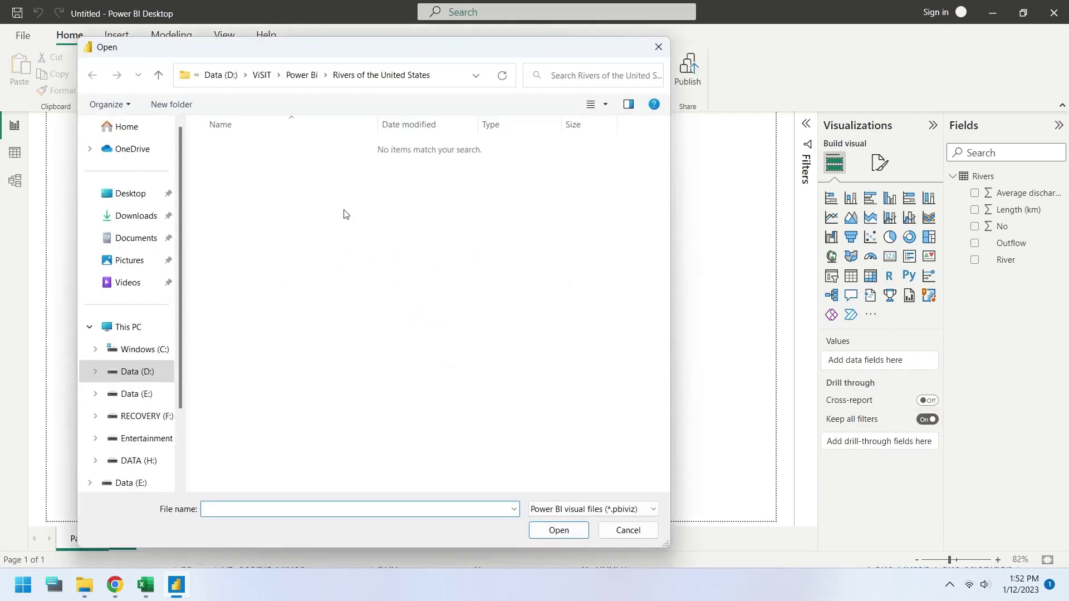
left_click(295, 80)
double_click(239, 148)
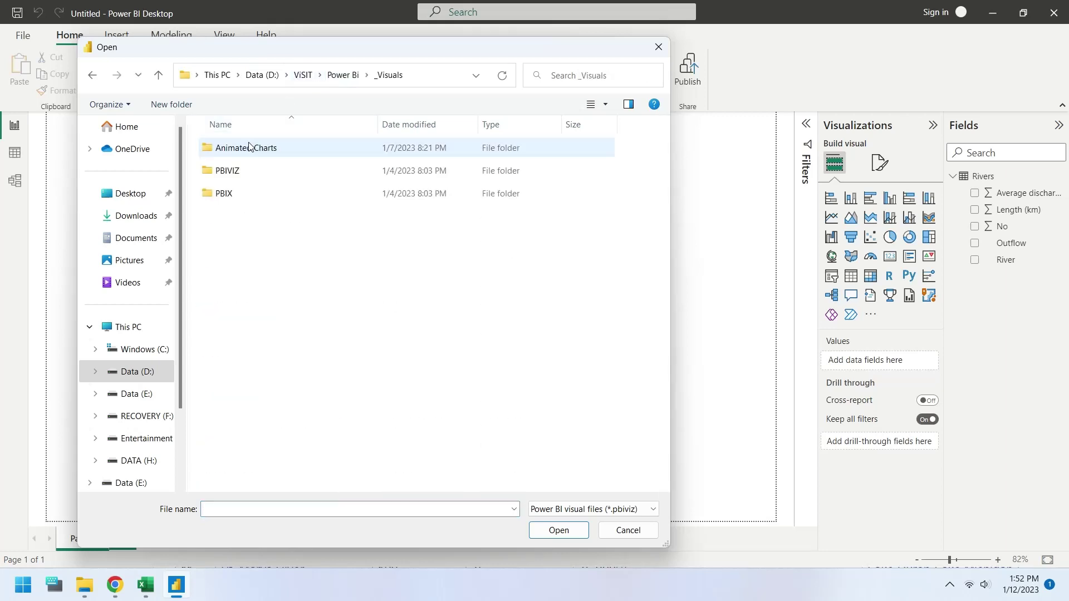
double_click(240, 177)
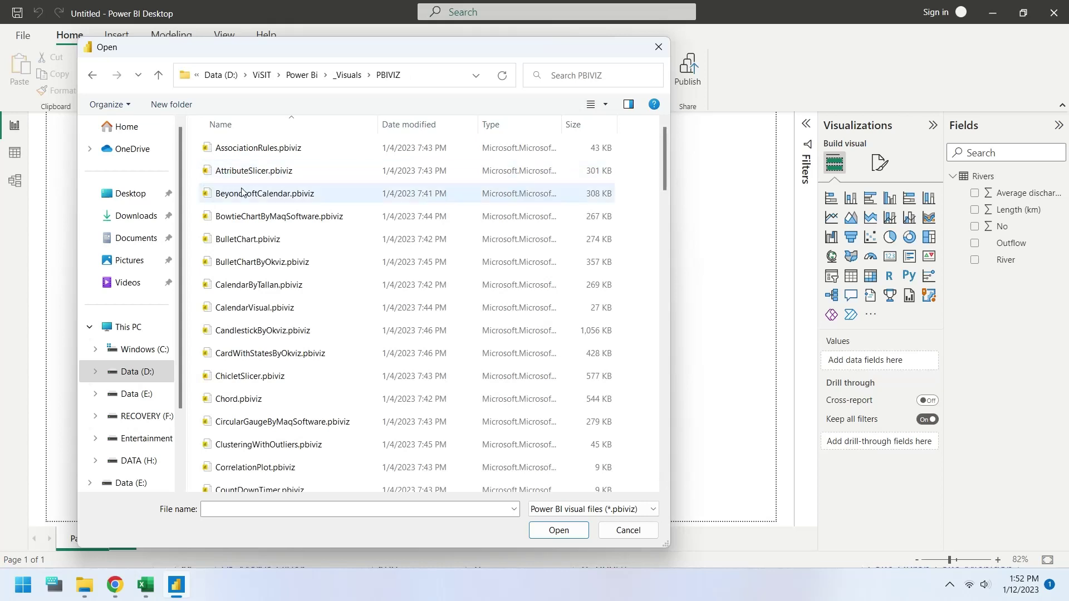
Import the SankeyChart.pbiviz custom visual into the report and dismiss the import message.
left_click(242, 192)
key("s")
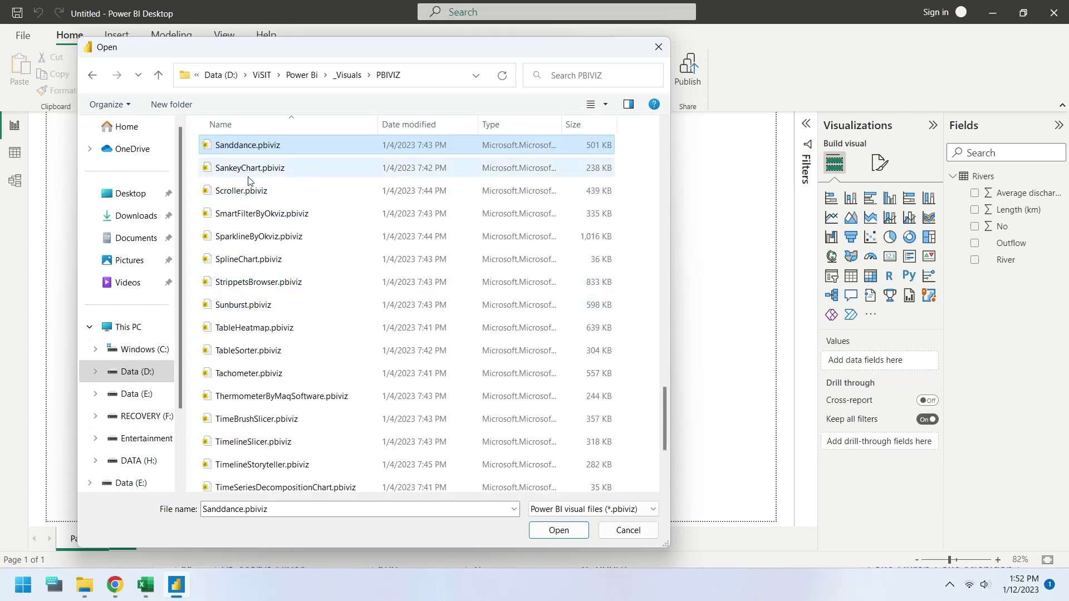
double_click(249, 178)
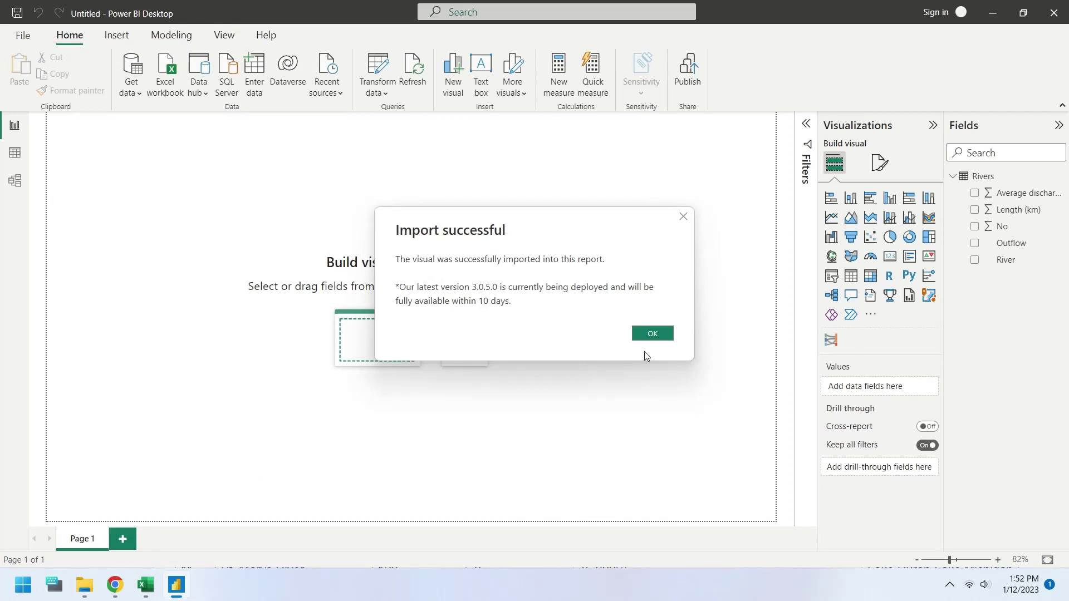
left_click(652, 334)
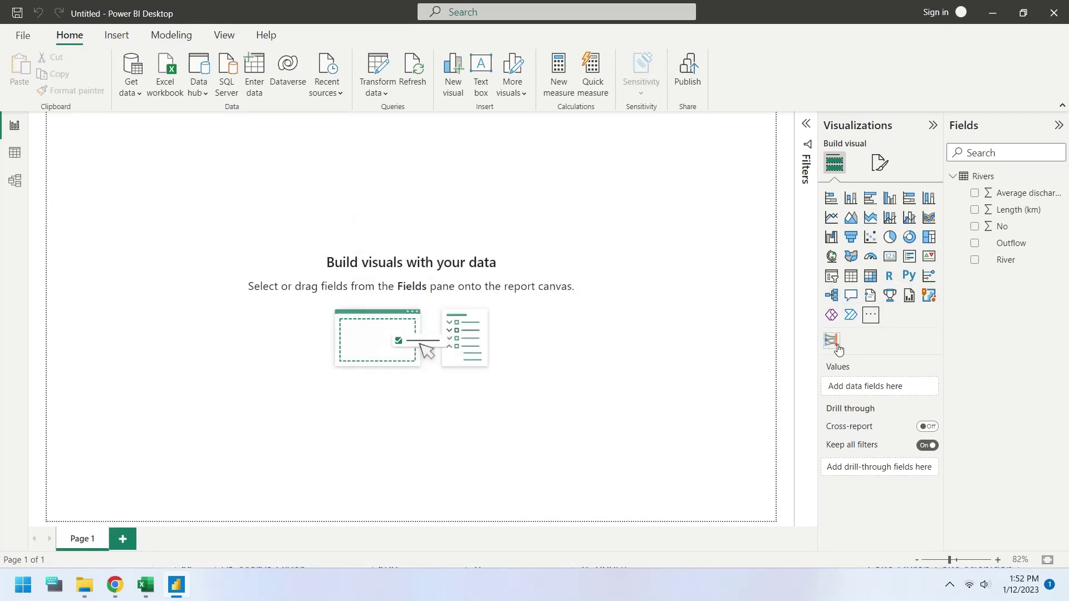
Insert a text box in the page's upper-left corner reading "Rivers of the United States".
left_click(116, 34)
left_click(466, 91)
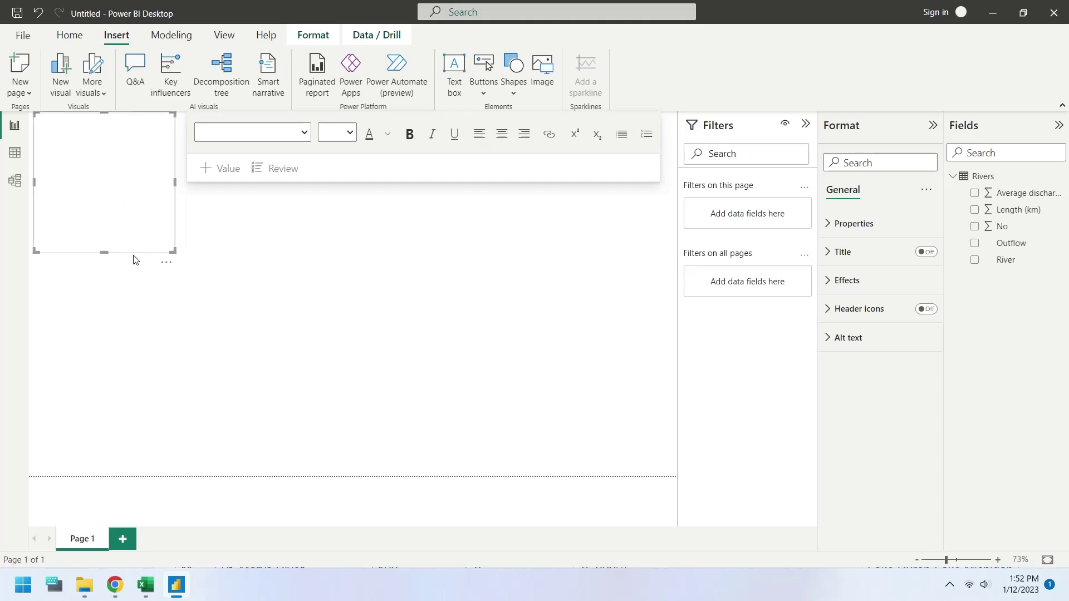
left_click_drag(133, 258, 140, 266)
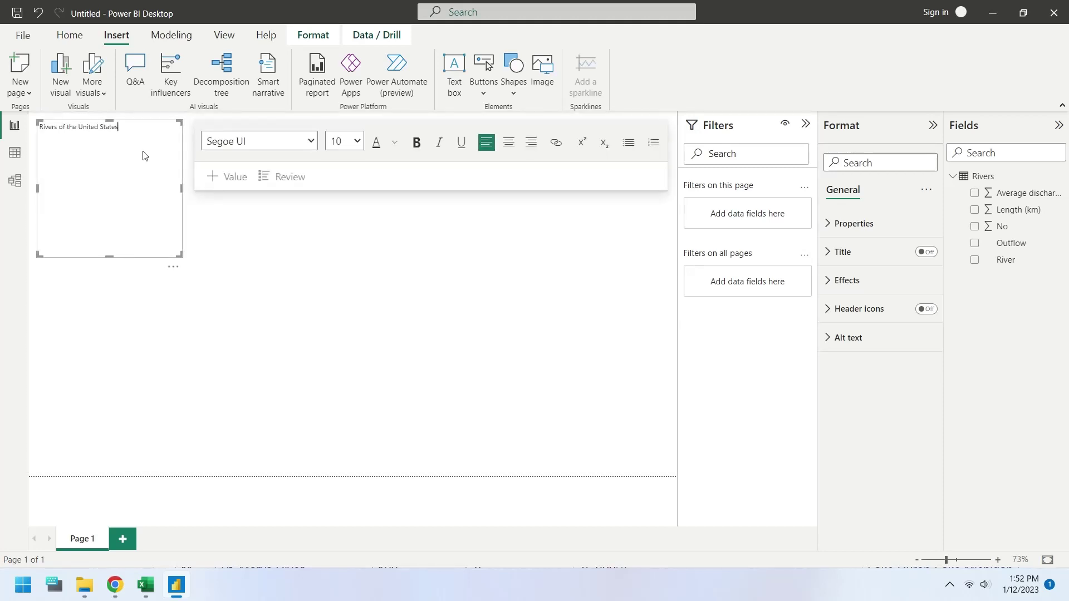
Set the title text to font size 36 and widen its text box across the whole page.
key("ctrl+a")
left_click(346, 142)
left_click(345, 339)
left_click_drag(182, 188, 669, 189)
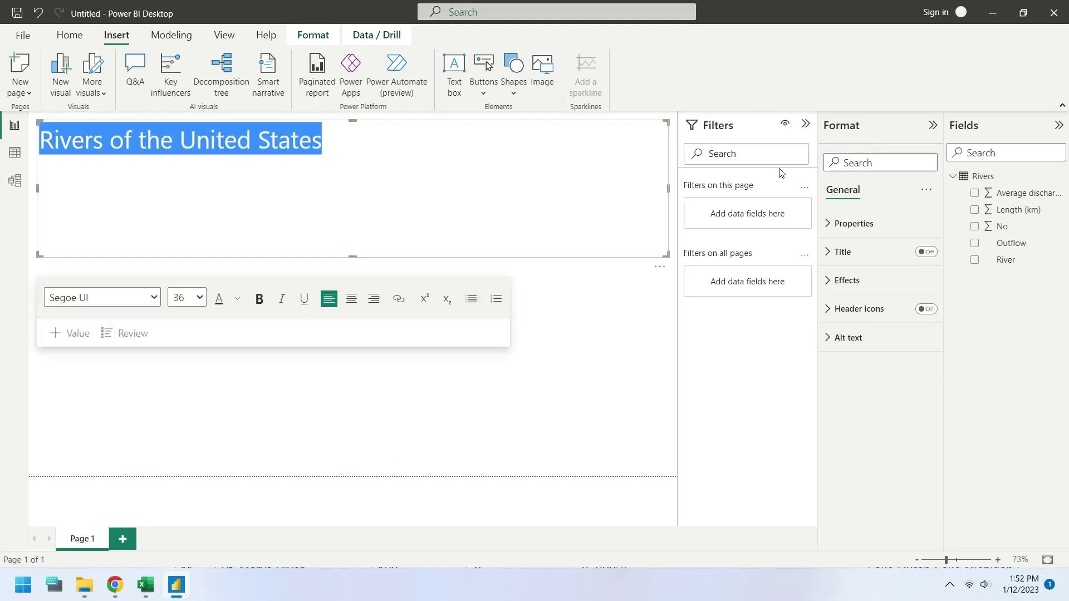
Give the title text box a visual border and reduce its height to fit the single line of text.
left_click(805, 124)
left_click(867, 281)
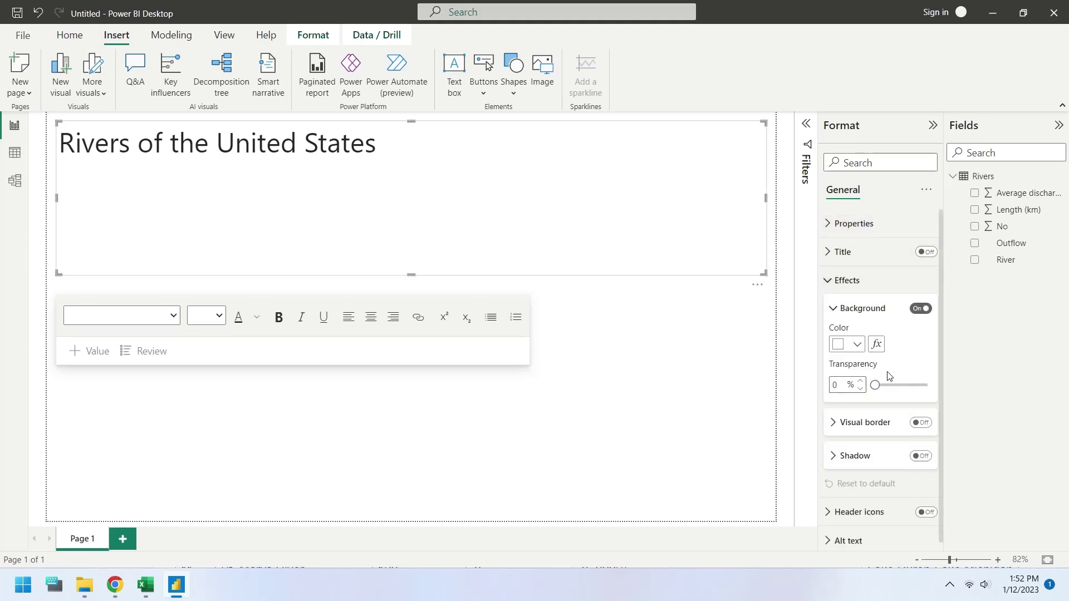
left_click(920, 422)
left_click_drag(413, 274, 409, 167)
left_click(397, 221)
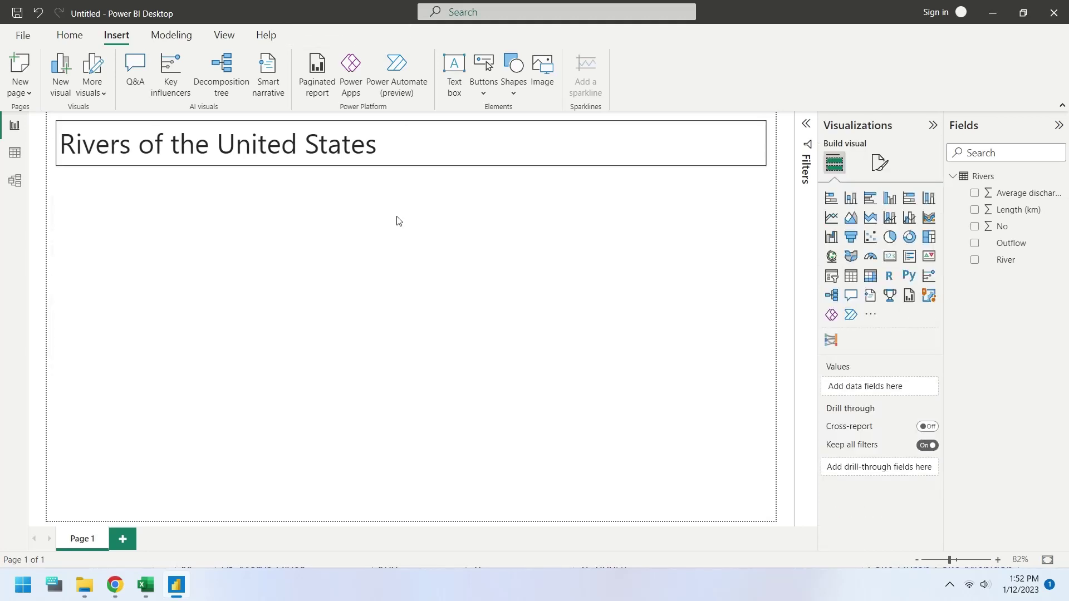
Add a map visual and size it to fill the left part of the page below the title.
left_click(831, 256)
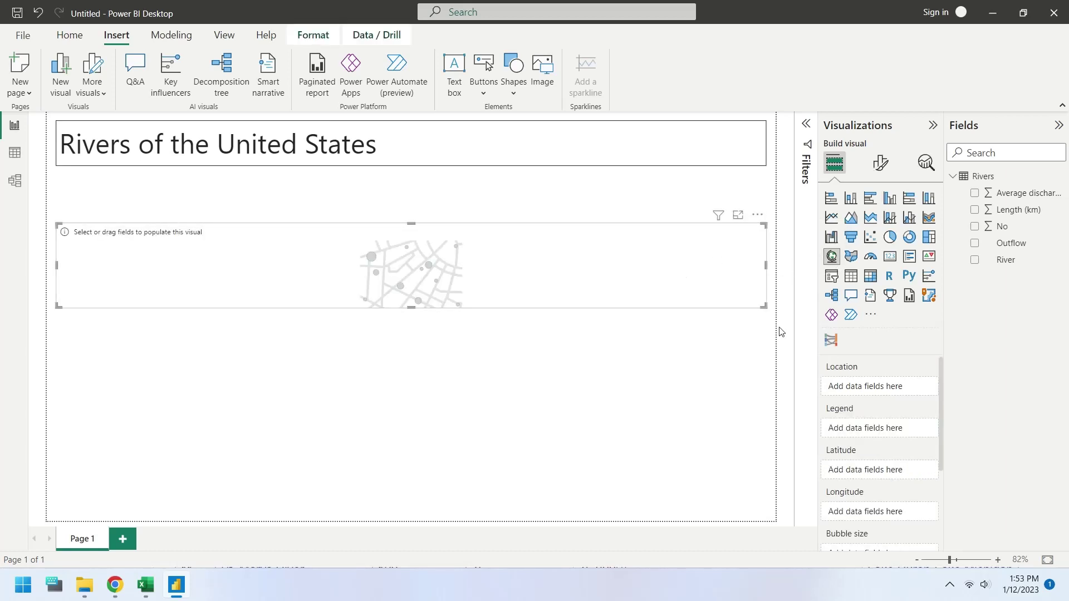
left_click_drag(764, 309, 373, 510)
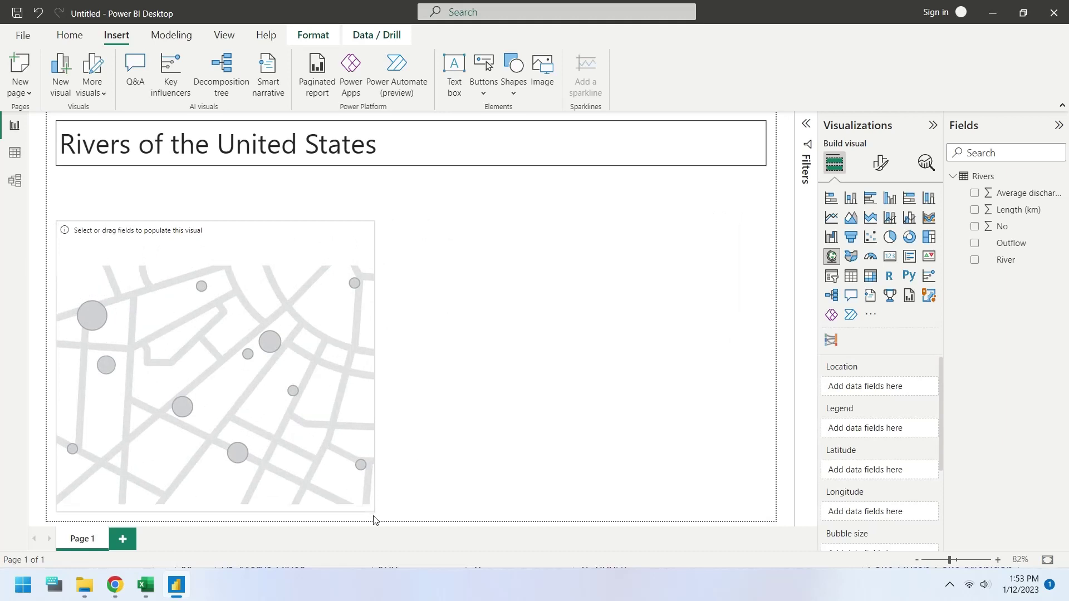
left_click_drag(215, 221, 210, 176)
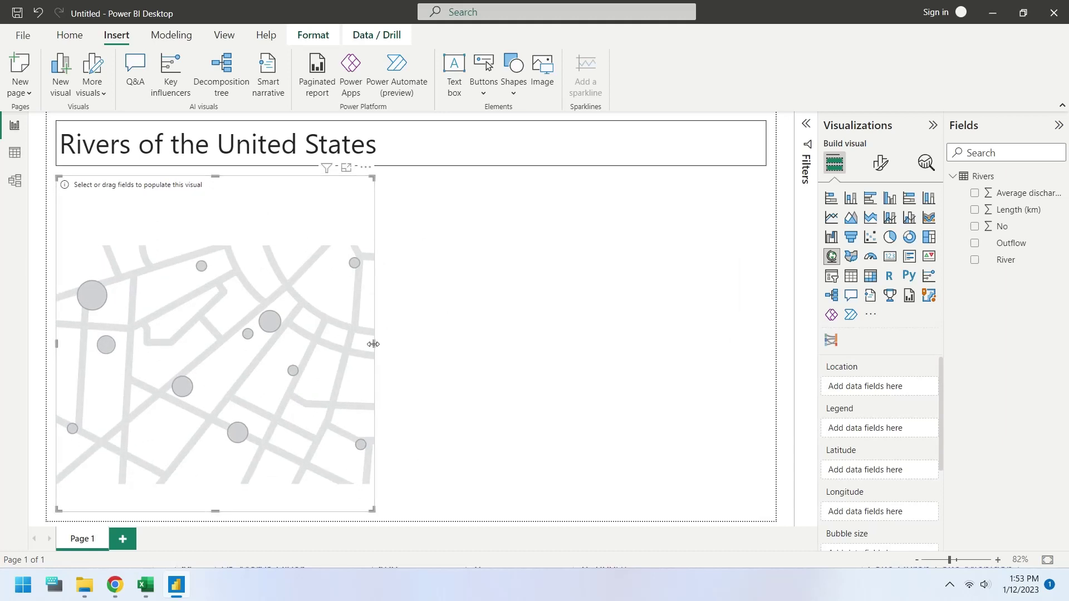
mouse_move(373, 344)
left_mouse_down()
mouse_move(424, 353)
mouse_move(355, 355)
mouse_move(365, 358)
mouse_move(363, 347)
left_mouse_up()
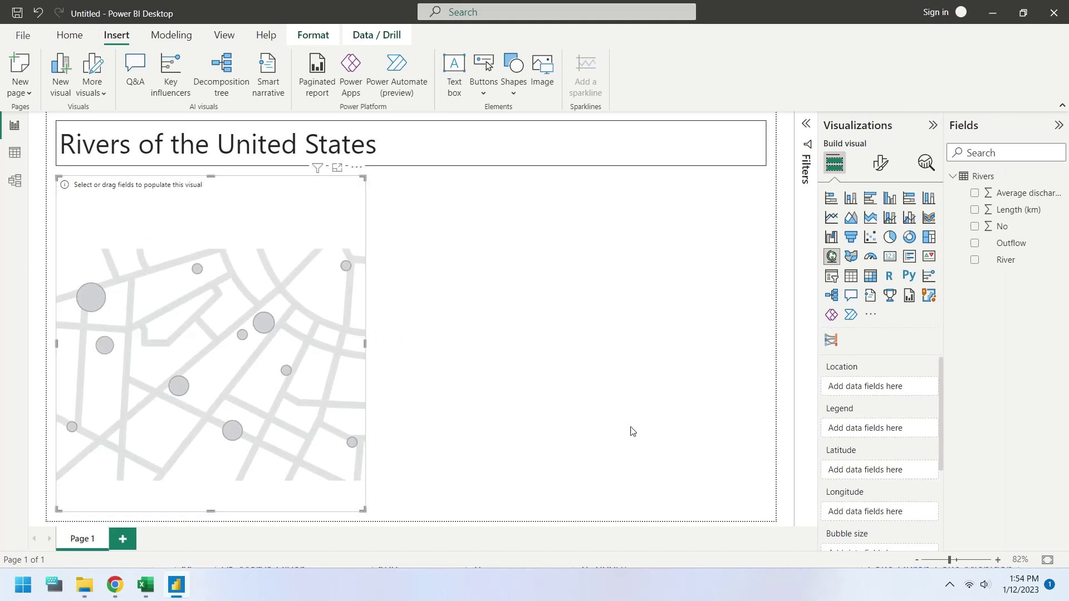
Assign River as the map's location and Average discharge (cfs) as its bubble size.
left_click_drag(1002, 262, 871, 388)
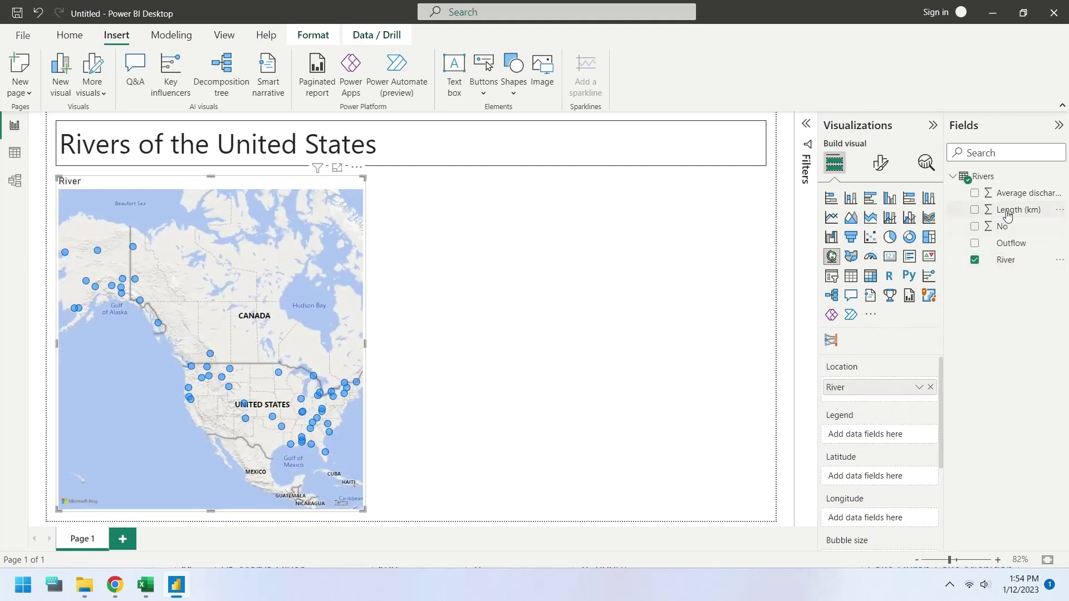
left_click_drag(1005, 194, 878, 513)
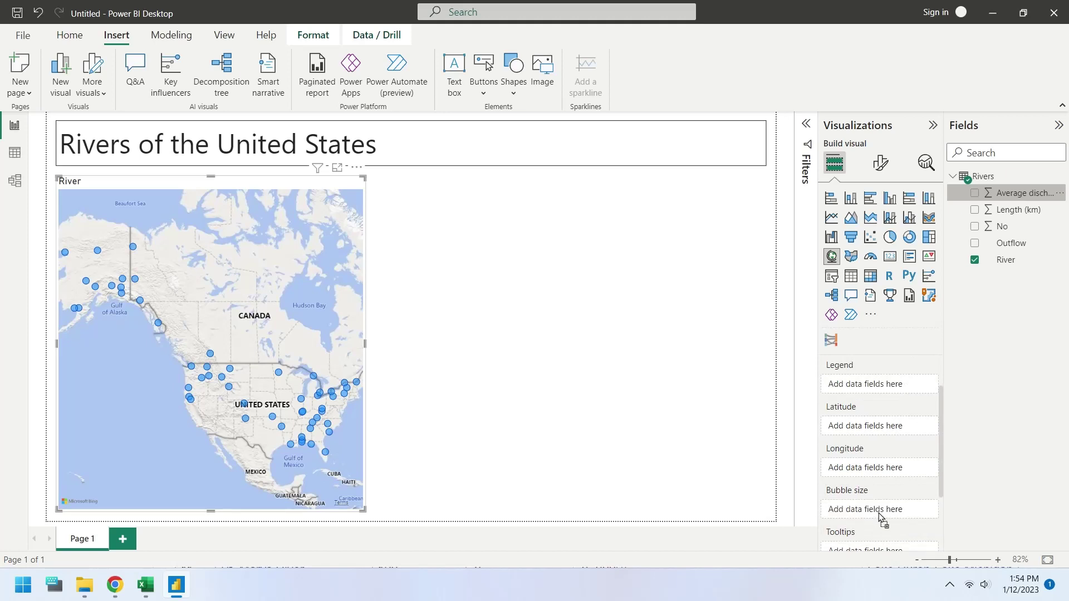
Rename the map's bubble size field to "Average Discharge".
double_click(874, 511)
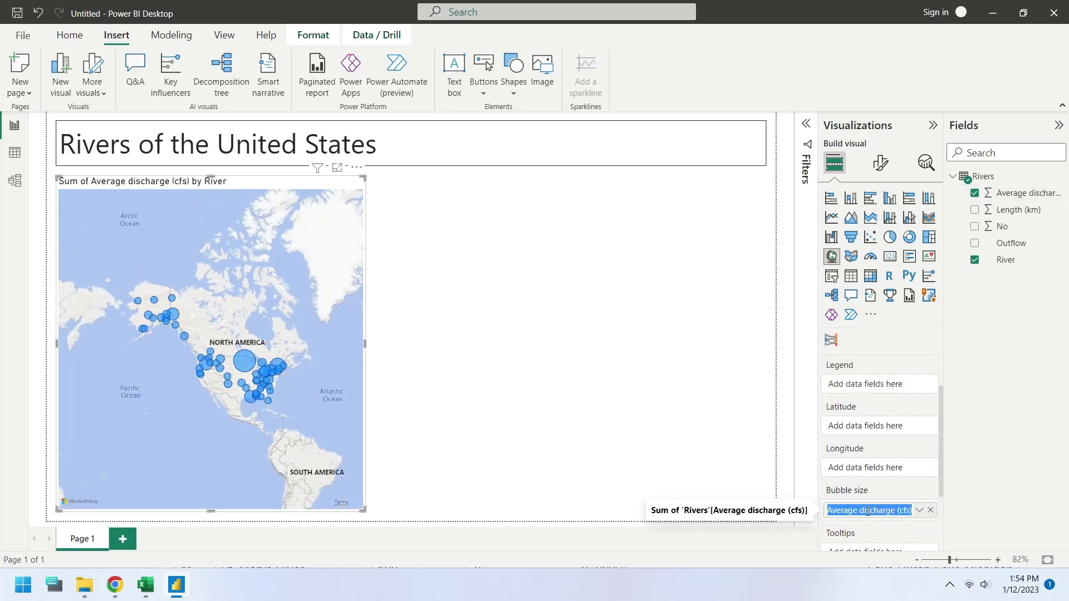
left_click(863, 512)
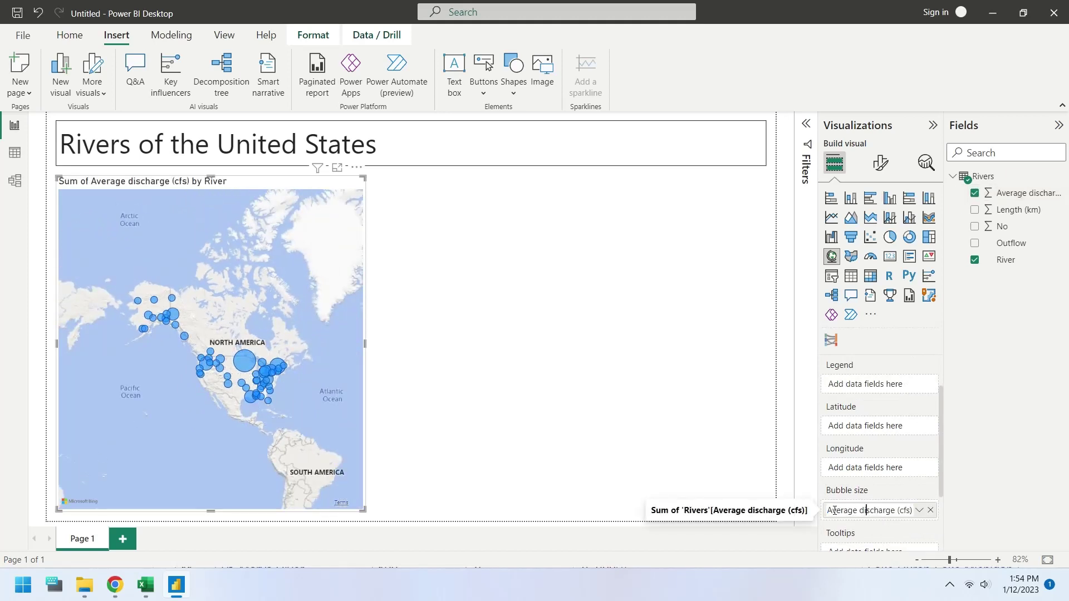
left_click_drag(828, 510, 773, 508)
key("BackSpace")
type("D")
key("Return")
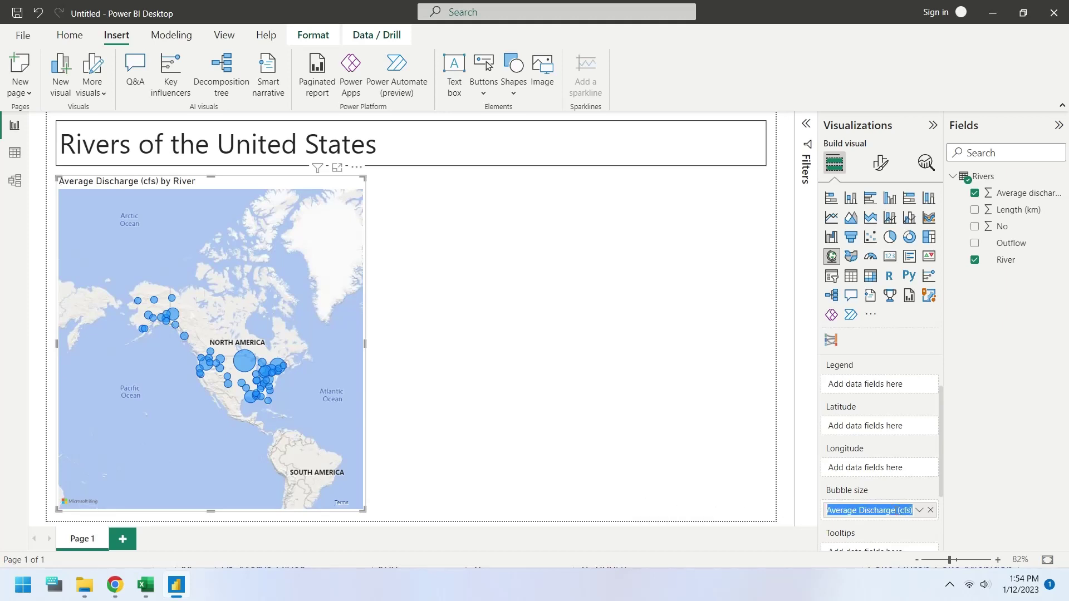
left_click_drag(896, 511, 932, 515)
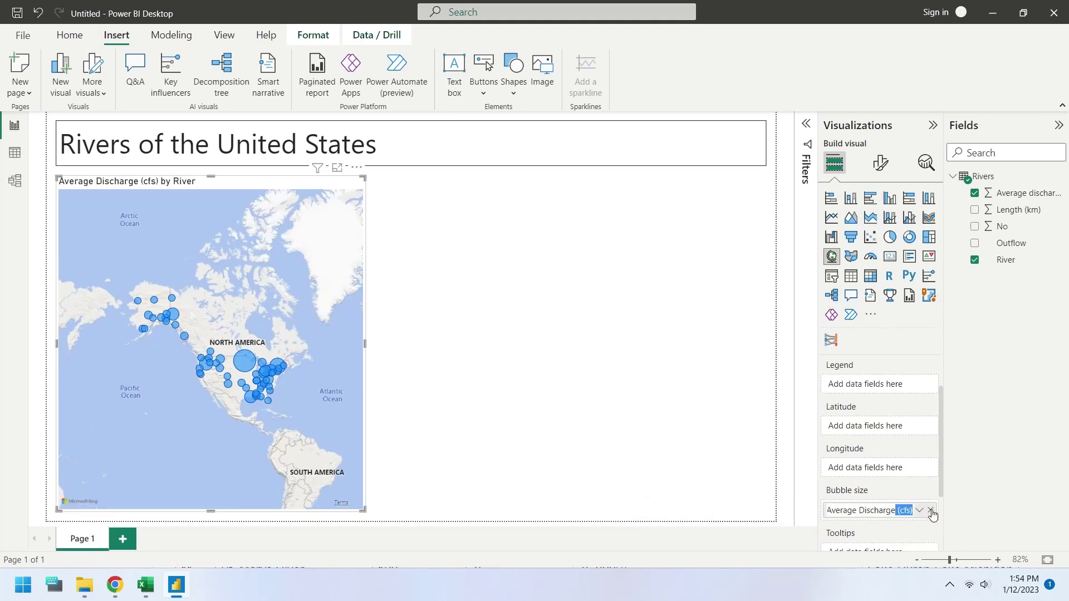
key("BackSpace")
key("Return")
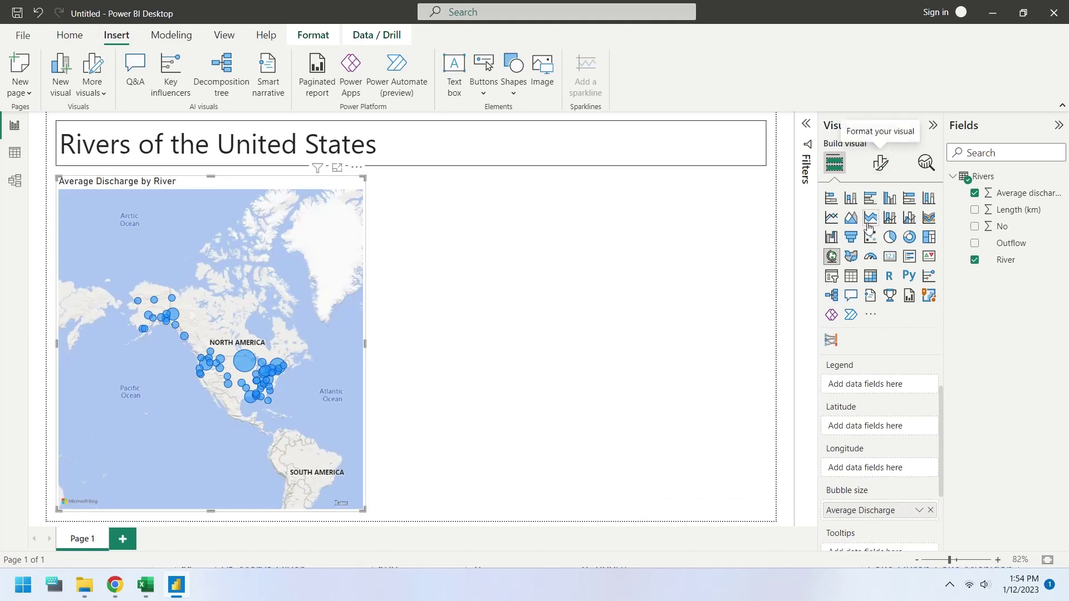
Turn on the visual border around the map.
left_click(880, 163)
left_click(838, 324)
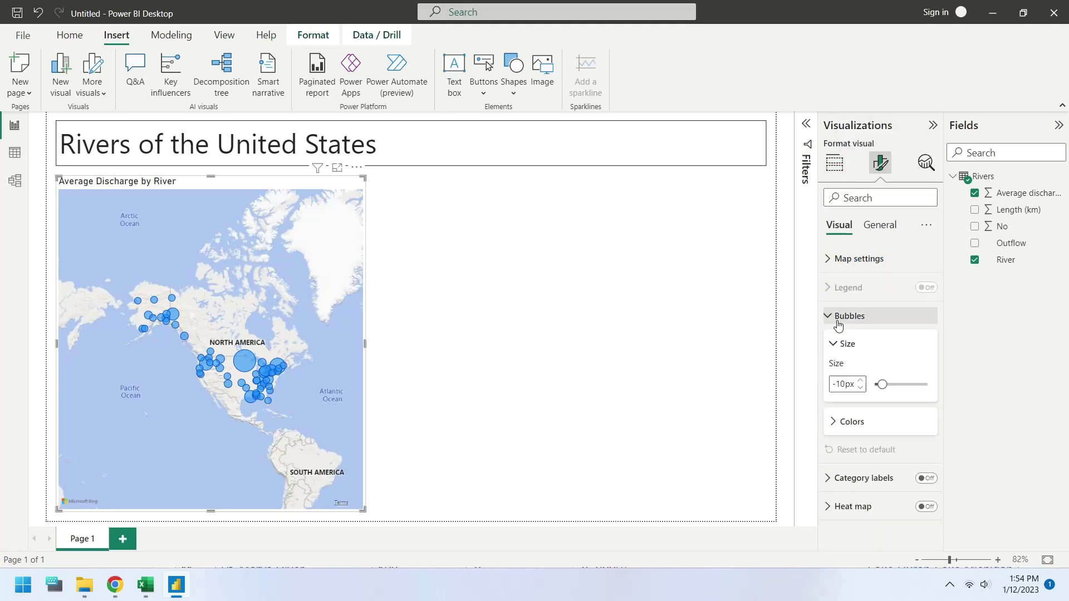
left_click(837, 318)
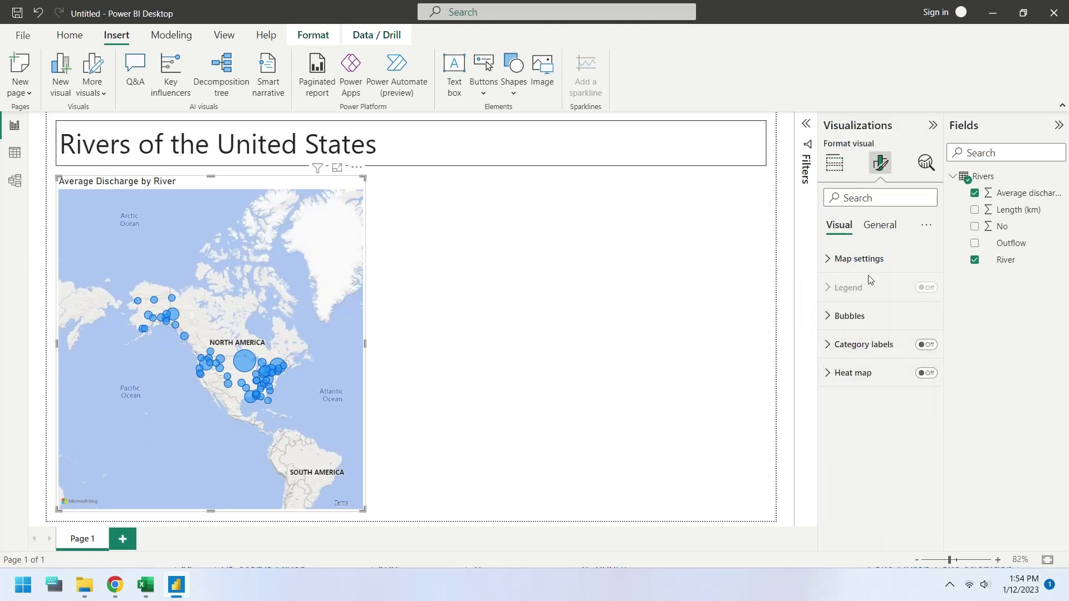
left_click(885, 224)
left_click(860, 316)
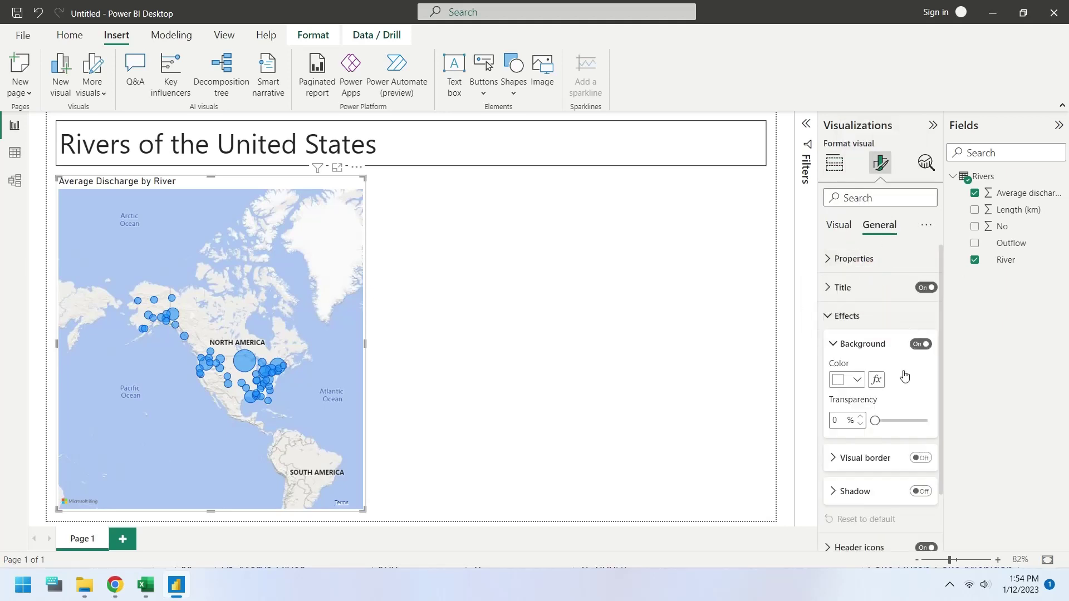
left_click(920, 458)
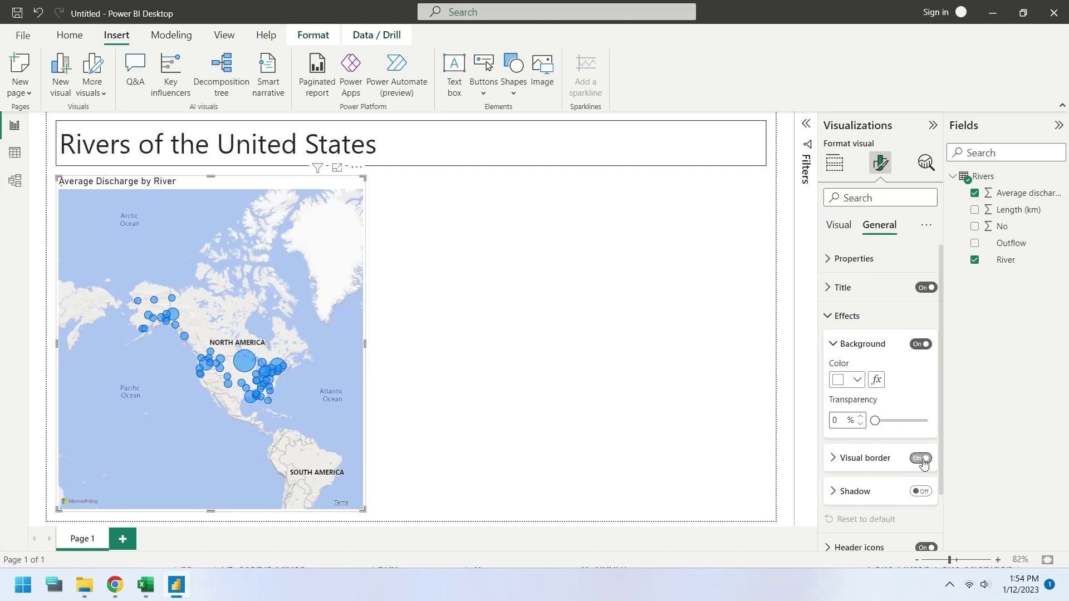
Set the map's style to Aerial.
left_click(842, 226)
left_click(848, 261)
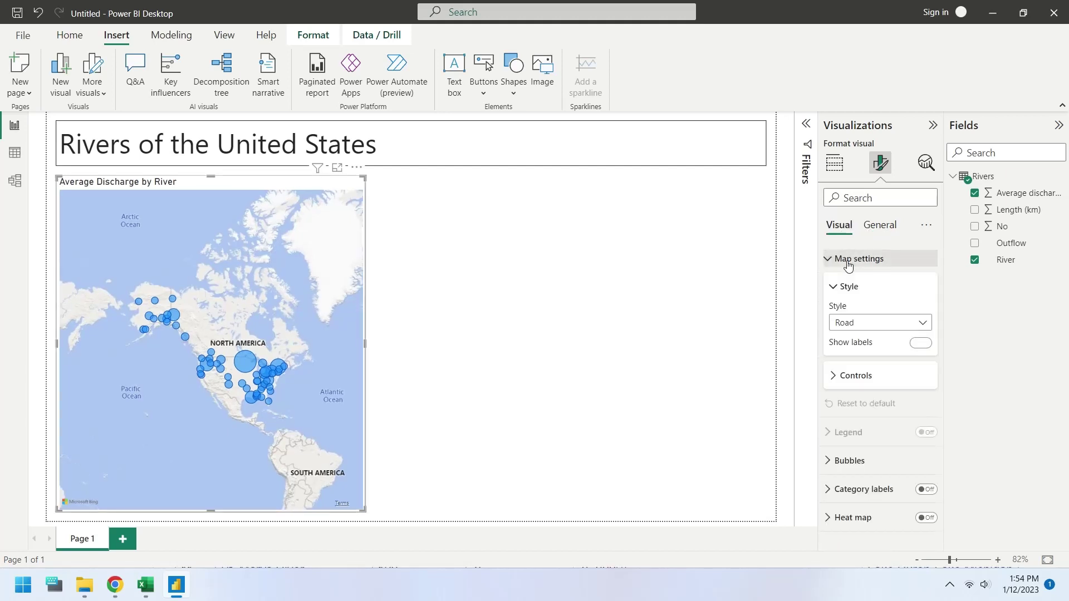
left_click(868, 325)
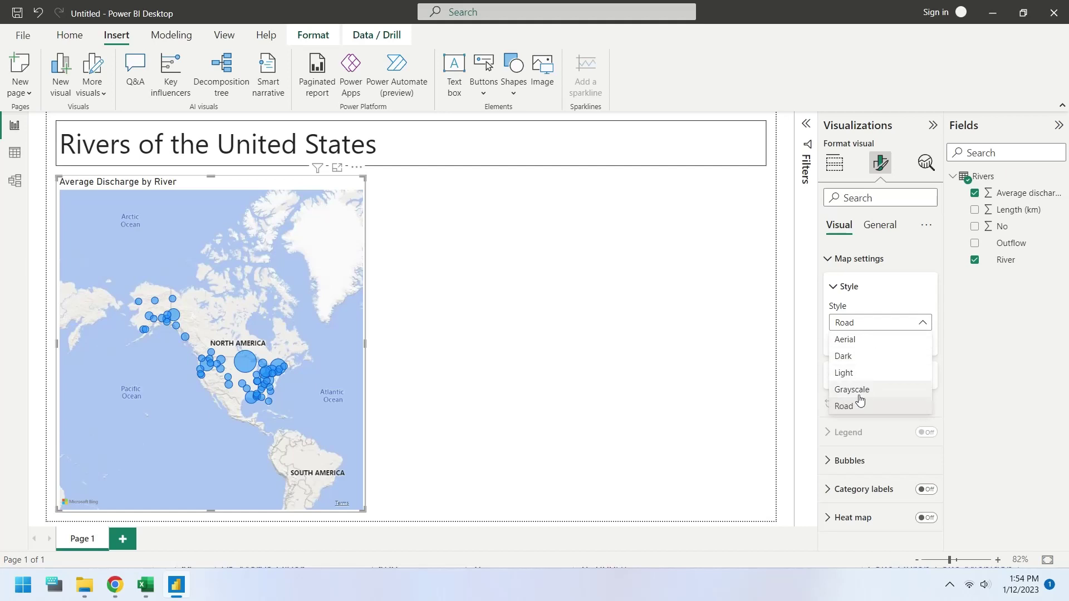
left_click(858, 341)
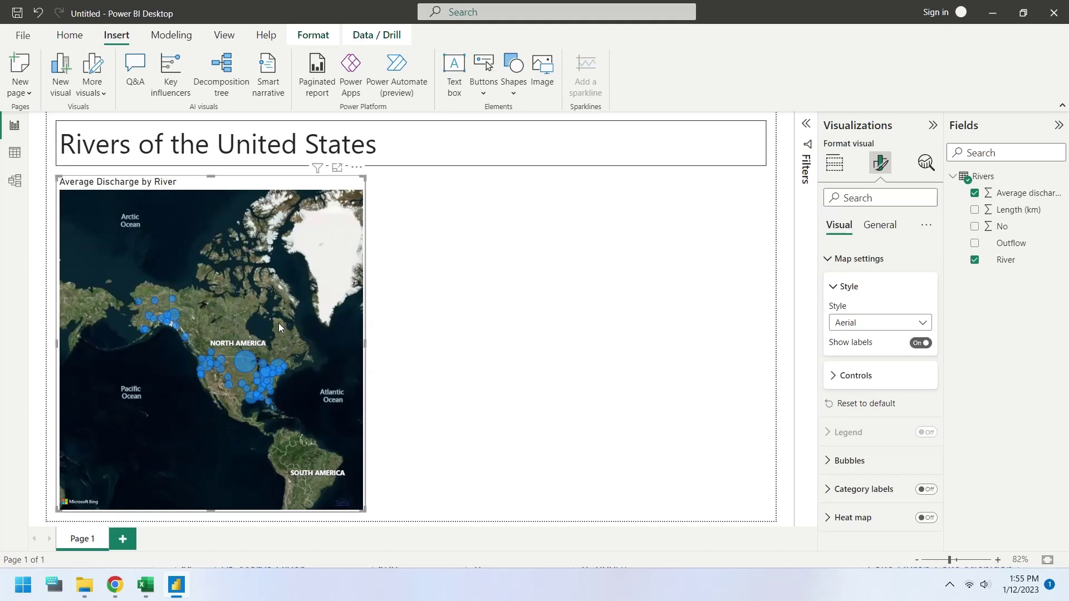
Add a Sankey chart beside the map, sized to the upper half of the free area with a small gap from the map.
left_click(433, 276)
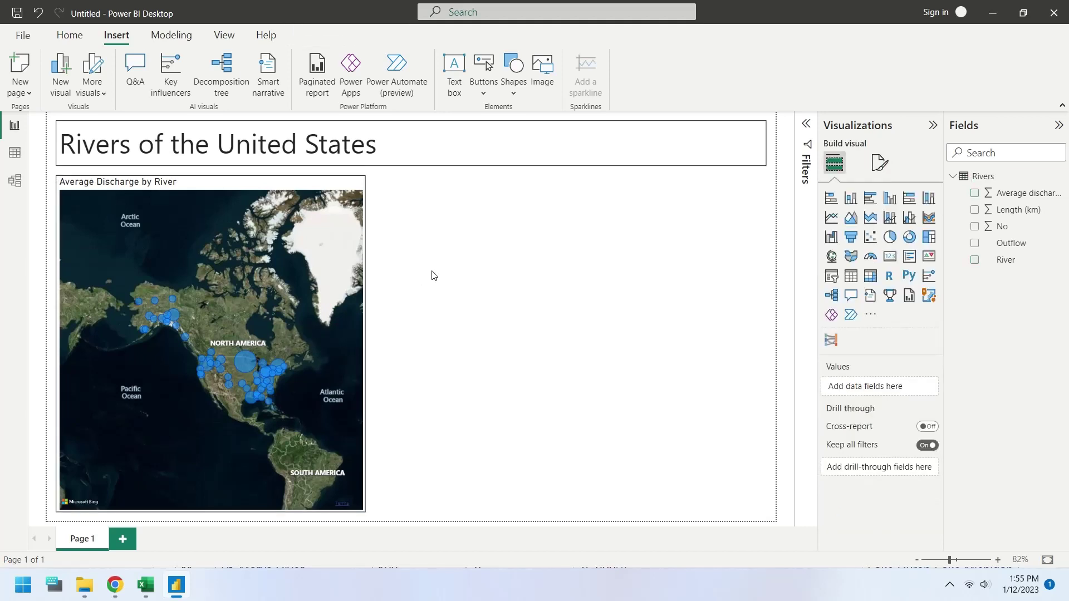
left_click(830, 340)
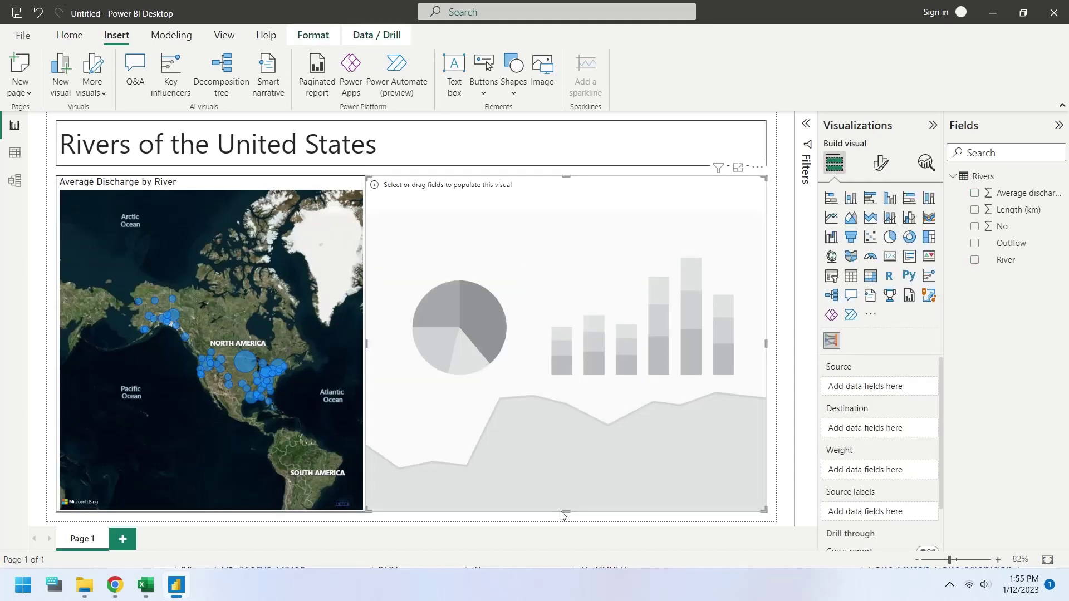
left_click_drag(565, 511, 563, 342)
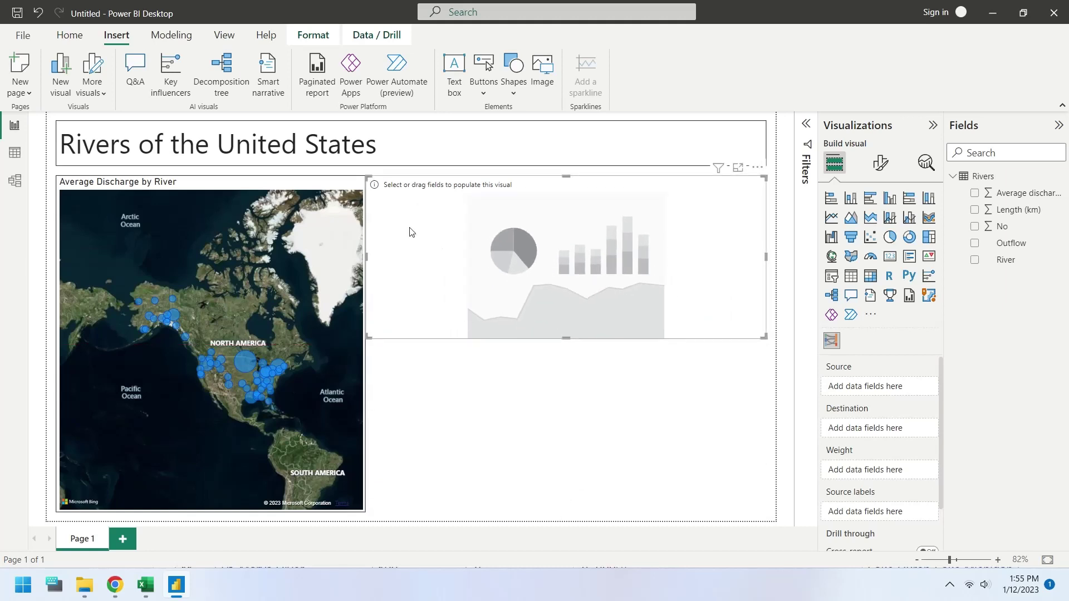
left_click_drag(367, 260, 376, 260)
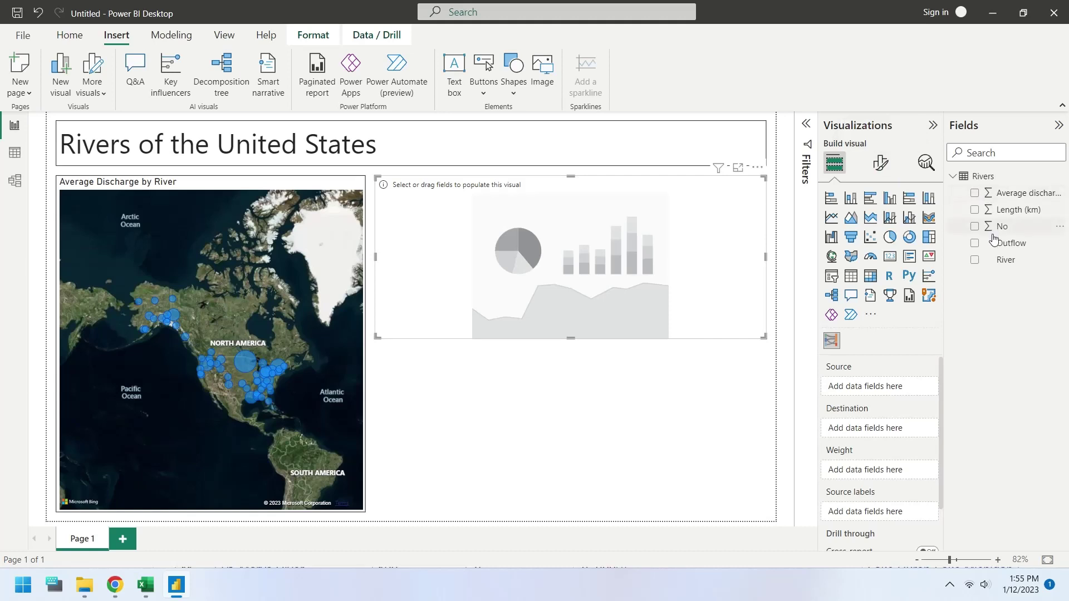
Assign River as the Sankey chart's source, Outflow as its destination and Average discharge (cfs) as its weight.
left_click(975, 260)
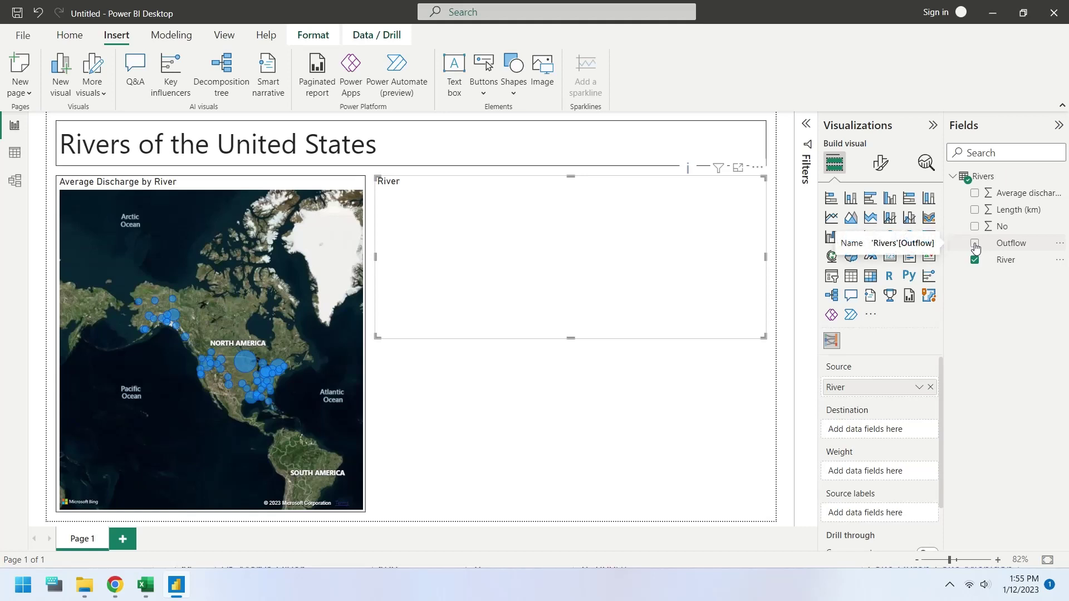
left_click(974, 244)
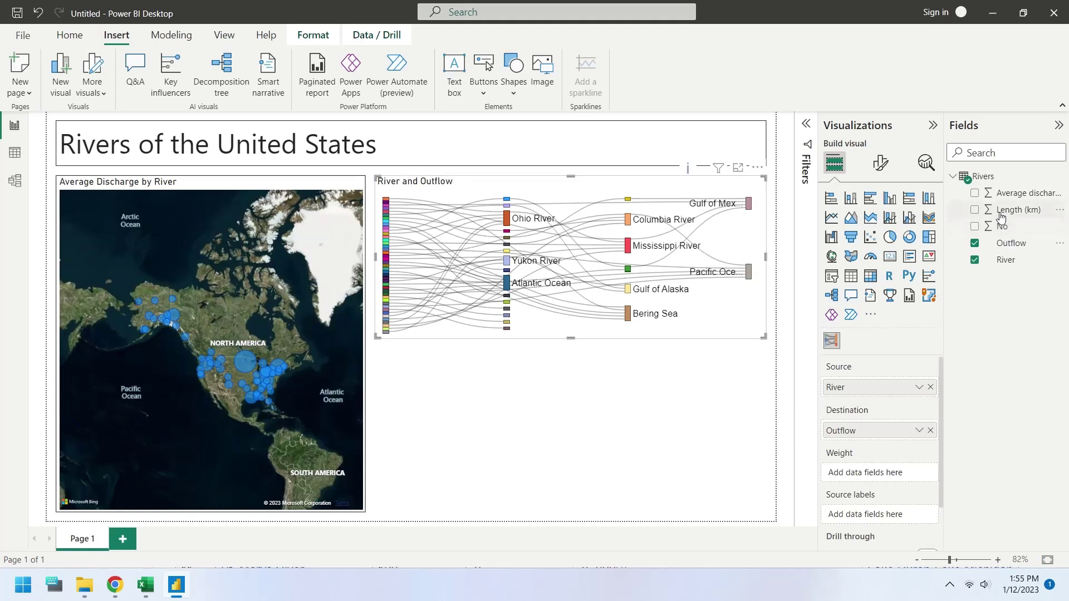
left_click_drag(1001, 215, 896, 471)
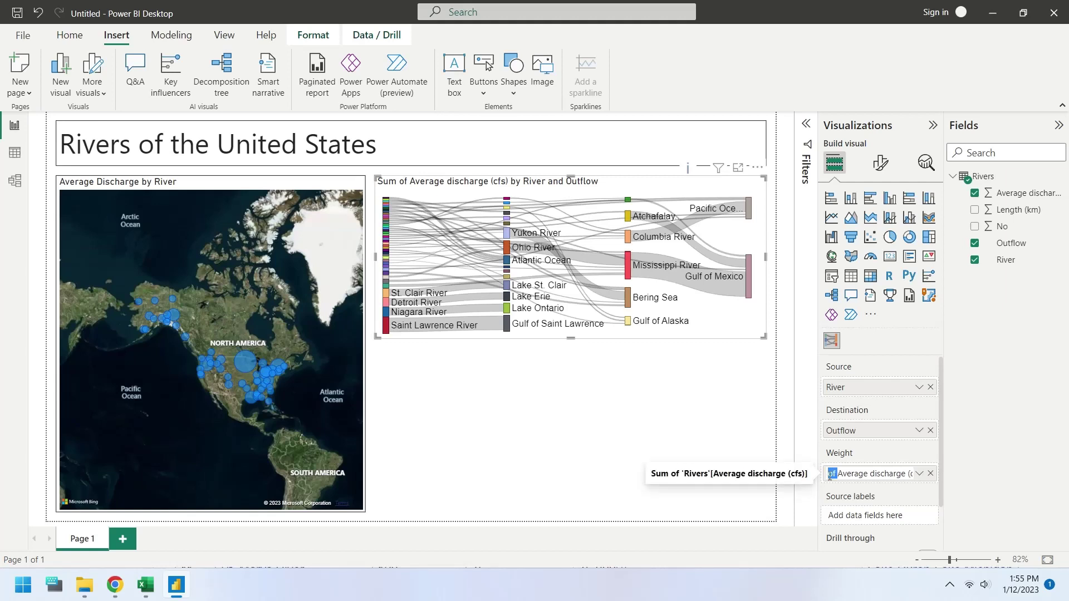
Rename the Sankey chart's weight field to "Average Discharge".
left_click_drag(830, 476, 830, 476)
key("BackSpace")
type("D")
key("shift+End")
key("BackSpace")
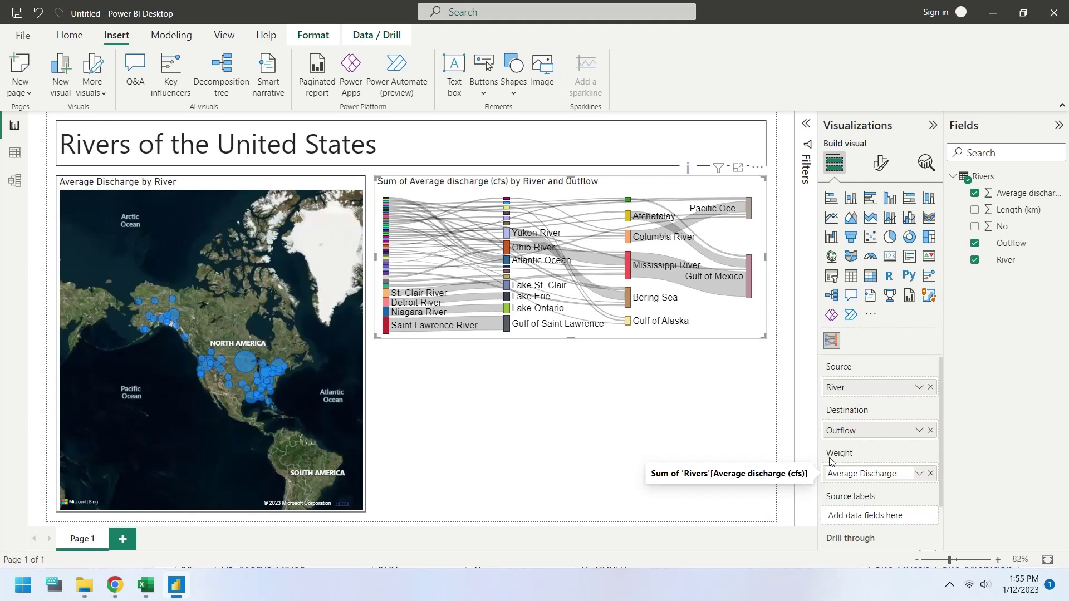
key("Return")
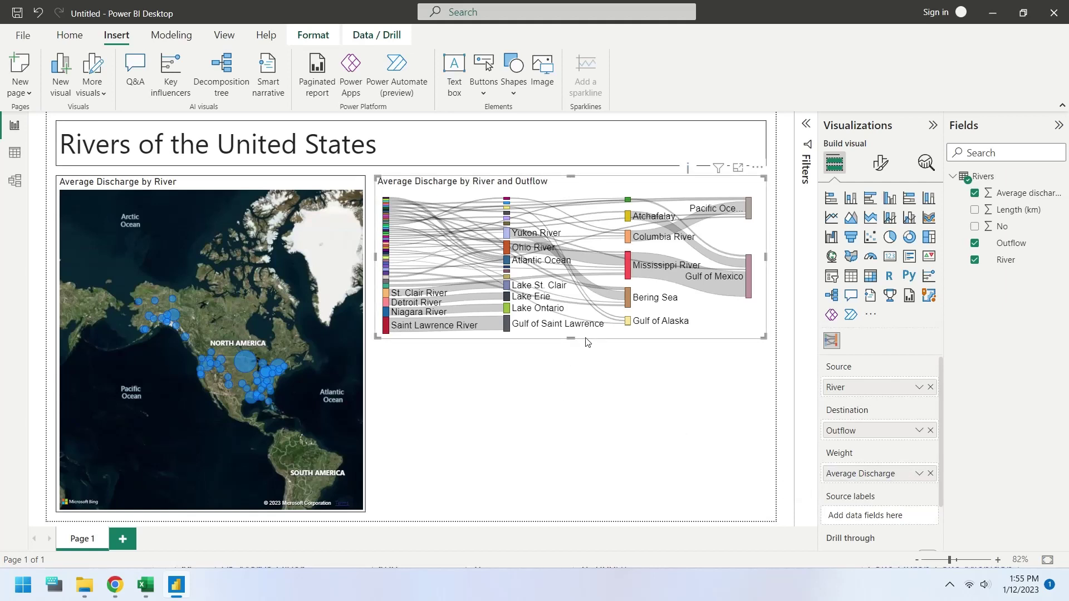
Turn on the visual border around the Sankey chart and deselect it.
left_click(880, 163)
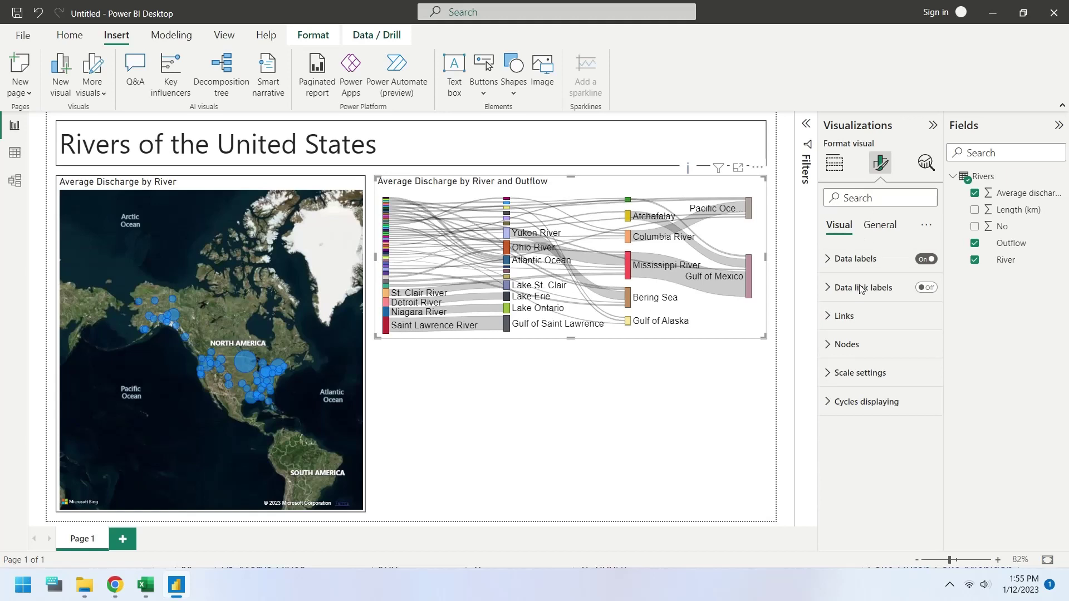
left_click(880, 225)
left_click(852, 316)
left_click(921, 457)
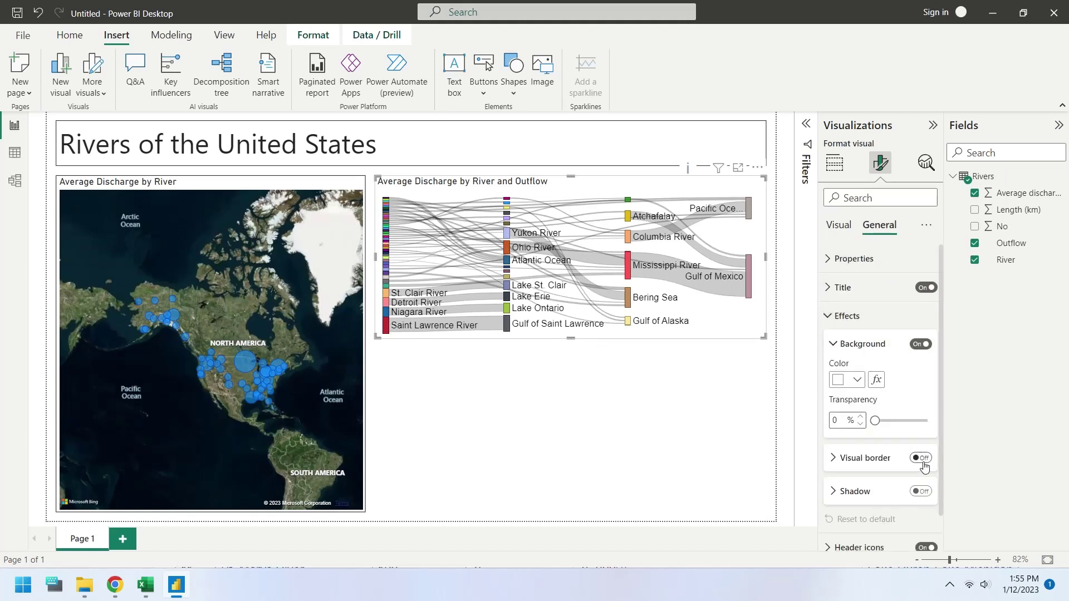
left_click(617, 344)
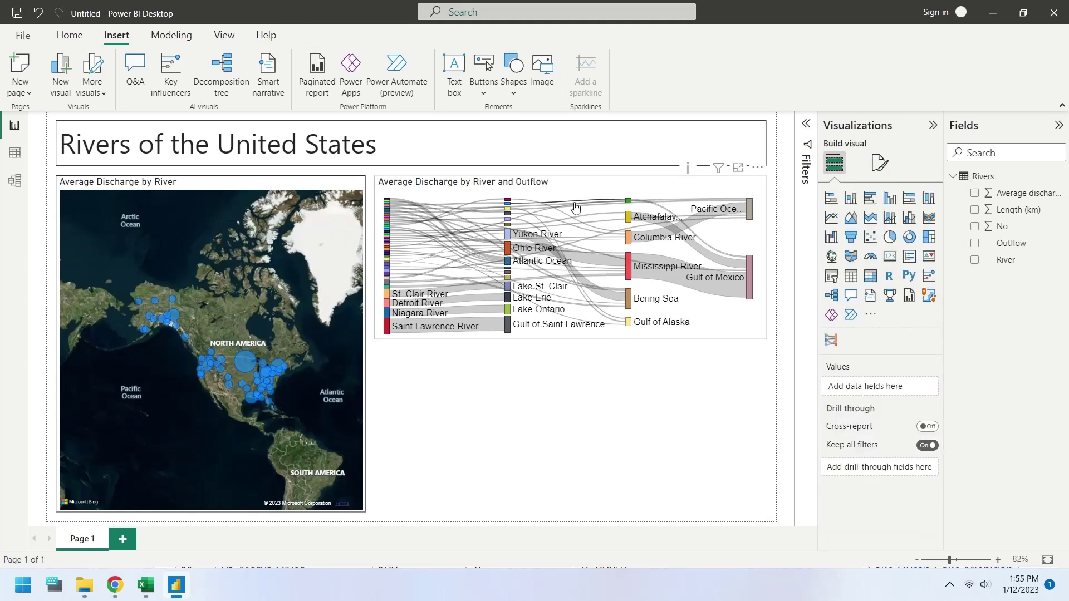
Duplicate the Sankey chart and place the copy directly below the original.
mouse_move(587, 185)
left_mouse_down()
mouse_move(582, 229)
mouse_move(583, 188)
left_mouse_up()
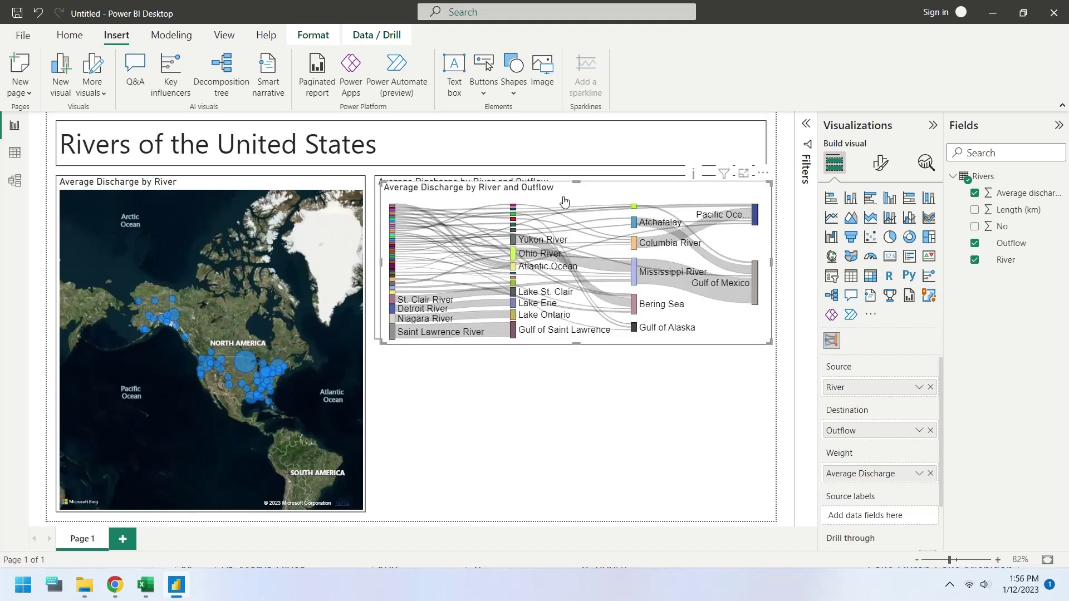
key("ctrl+c")
key("ctrl+v")
left_click_drag(544, 351, 560, 355)
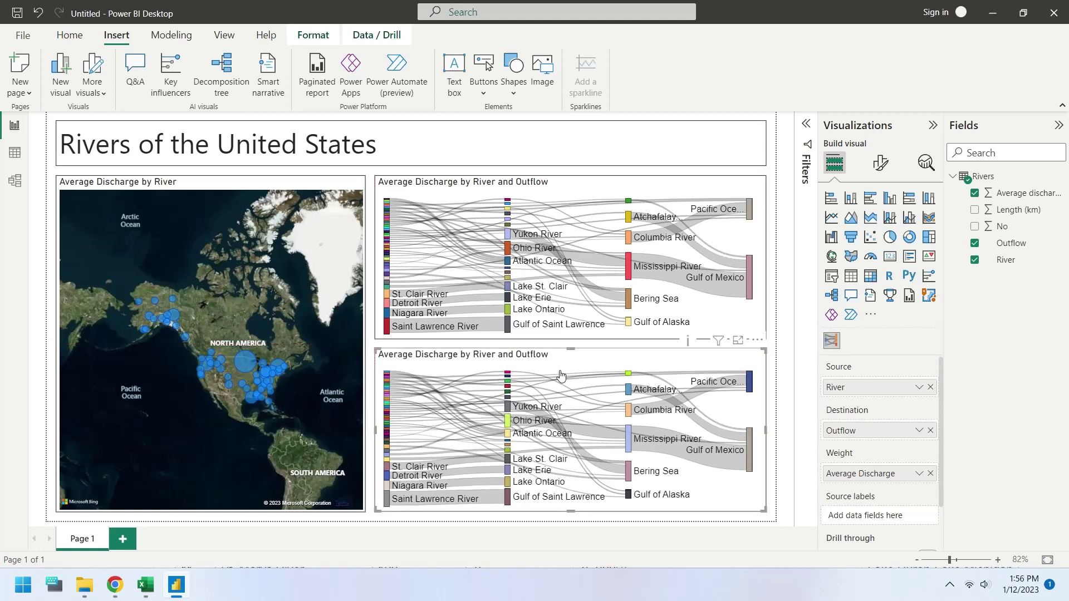
Replace the lower Sankey chart's weight with Length (km) and rename that field to "Length".
left_click(929, 474)
left_click_drag(1002, 210, 697, 464)
double_click(868, 474)
key("Delete")
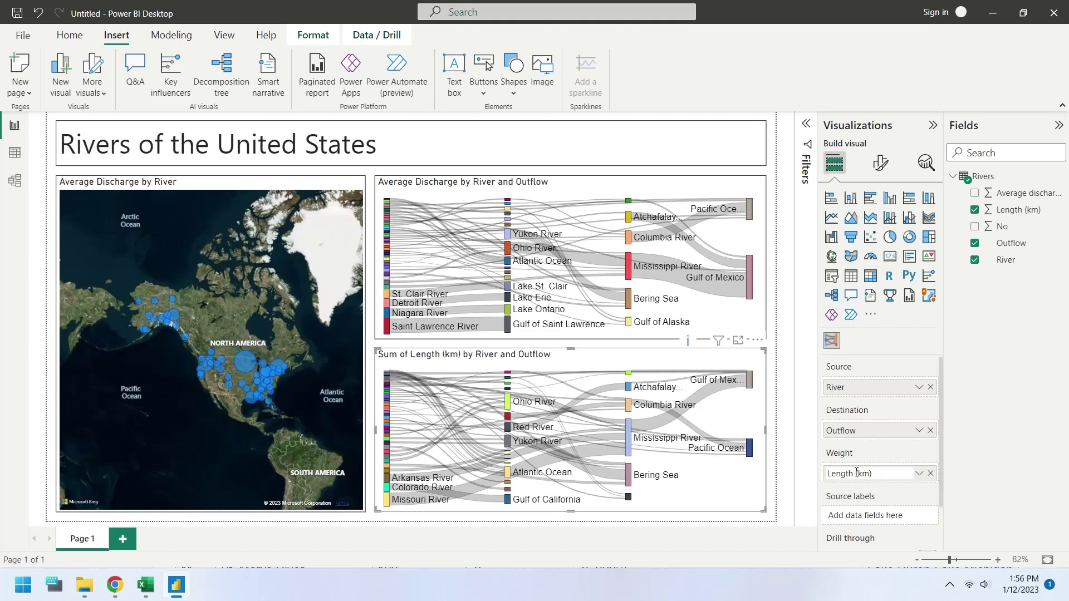
left_click(901, 475)
key("BackSpace")
key("BackSpace")
key("BackSpace")
key("BackSpace")
key("BackSpace")
key("Return")
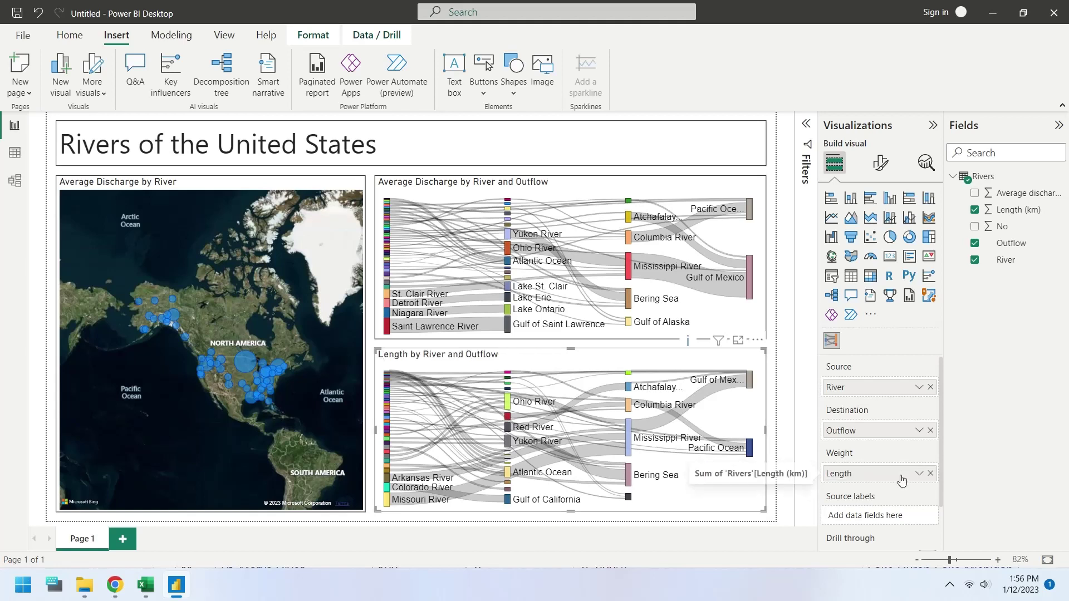
left_click(787, 376)
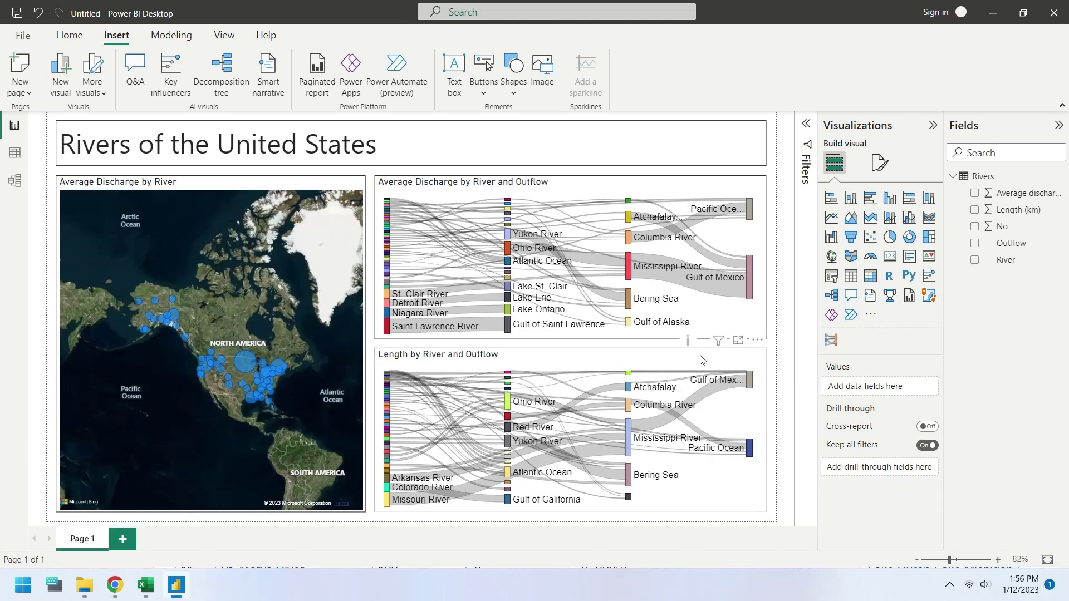
Cross-filter the report by the Mississippi, Yukon, Saint Lawrence, Tennessee and Sacramento River flows in the upper Sankey chart and examine the map.
left_click(697, 289)
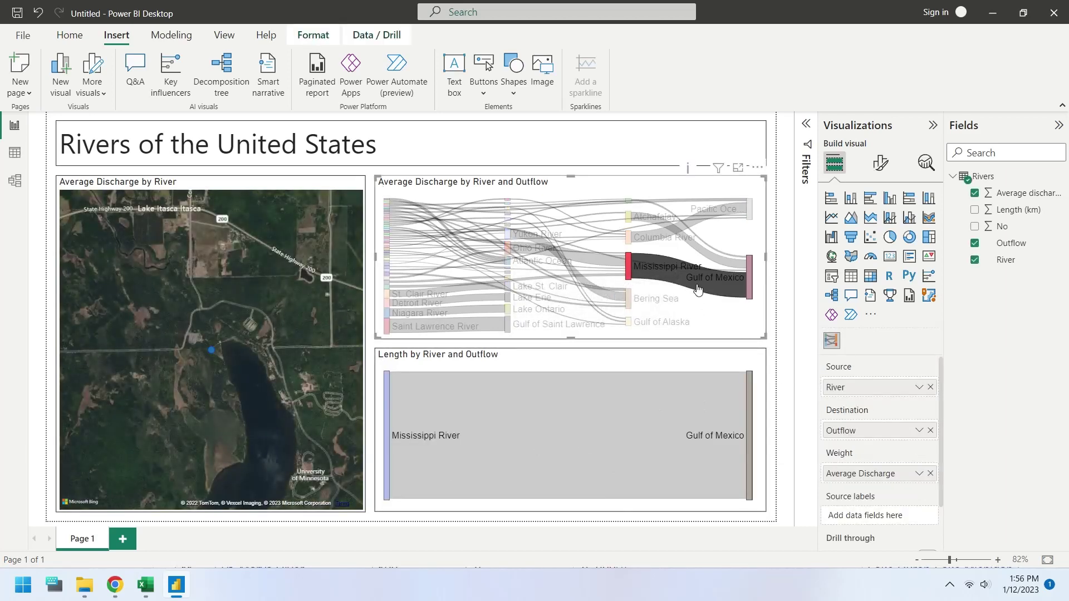
left_click(612, 301)
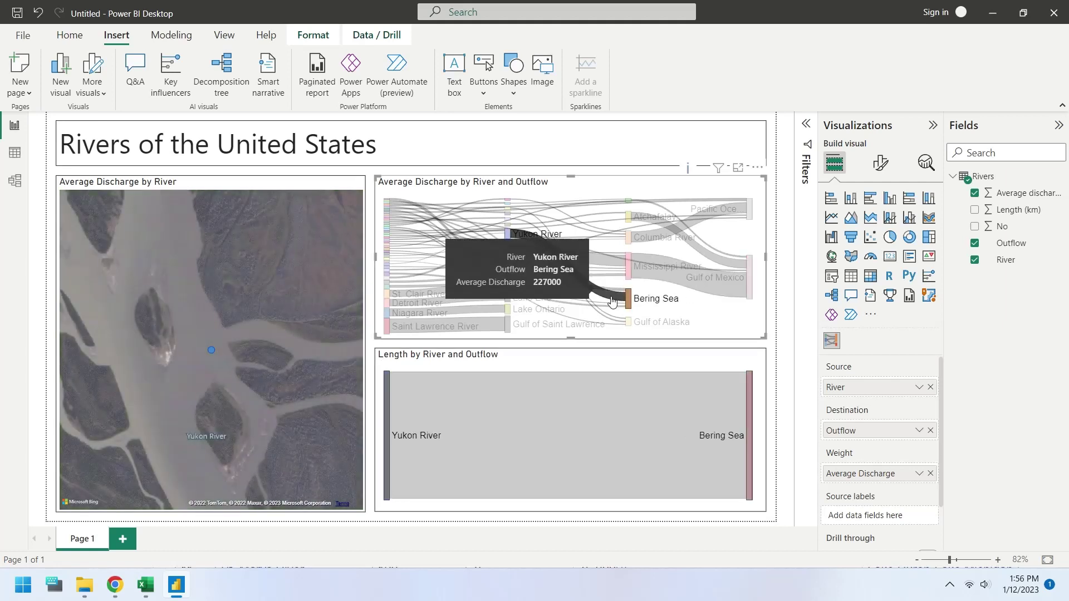
left_click(474, 329)
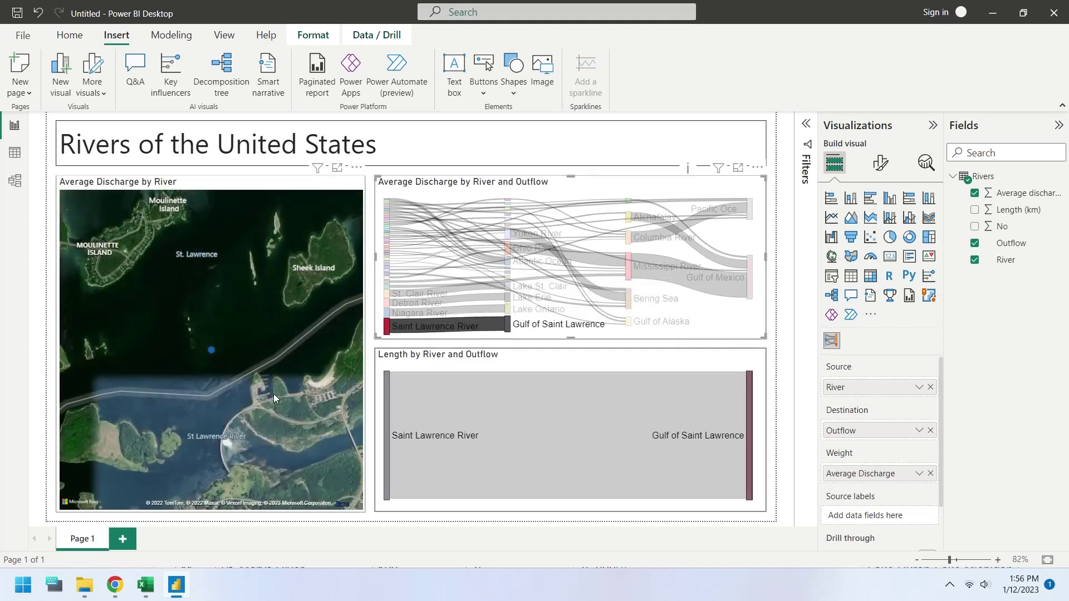
left_click(415, 278)
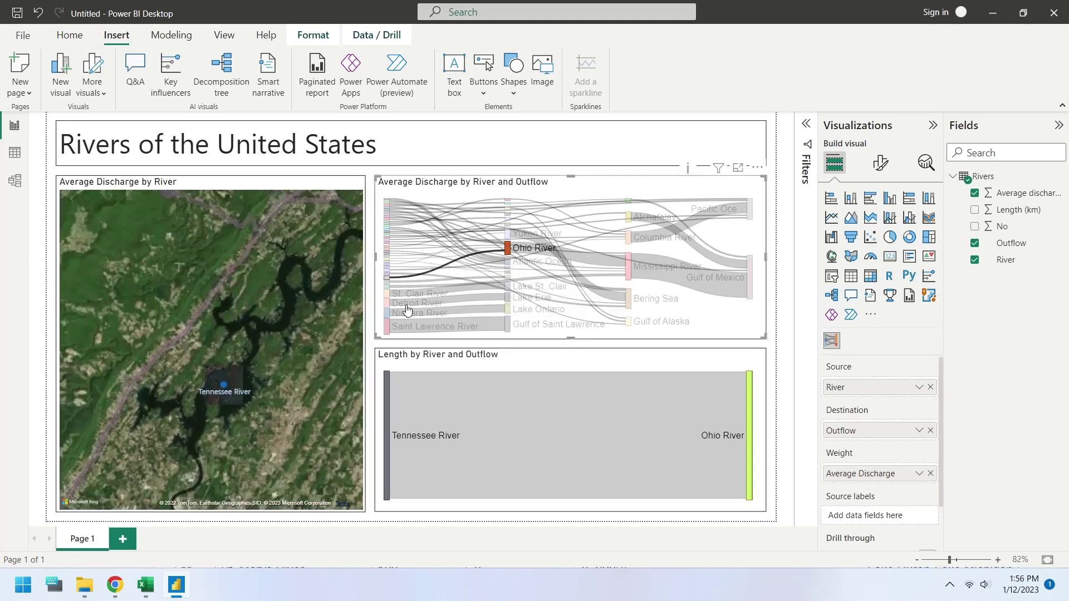
left_click(564, 230)
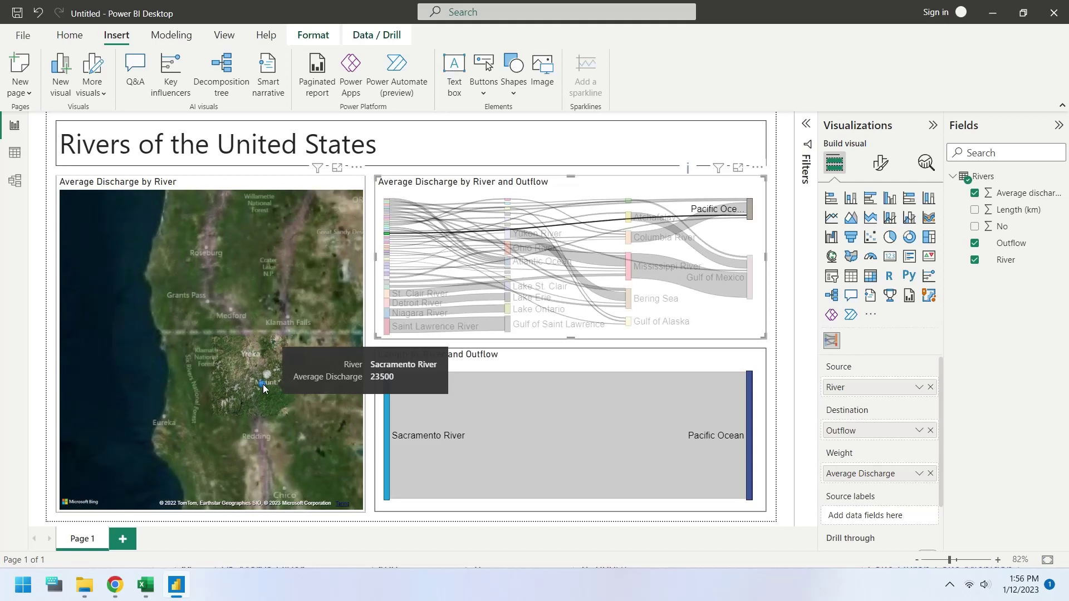
scroll(263, 384, "down", 1)
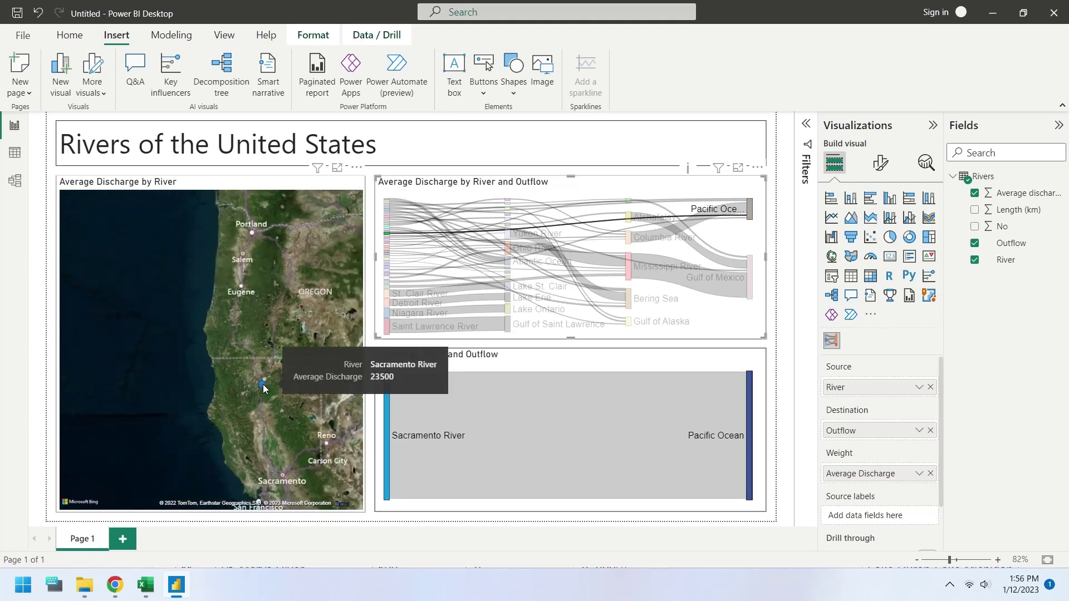
Cross-filter the report by the Mississippi River and Columbia River flows in the upper Sankey chart, examine the map, and clear the selection.
scroll(262, 384, "down", 1)
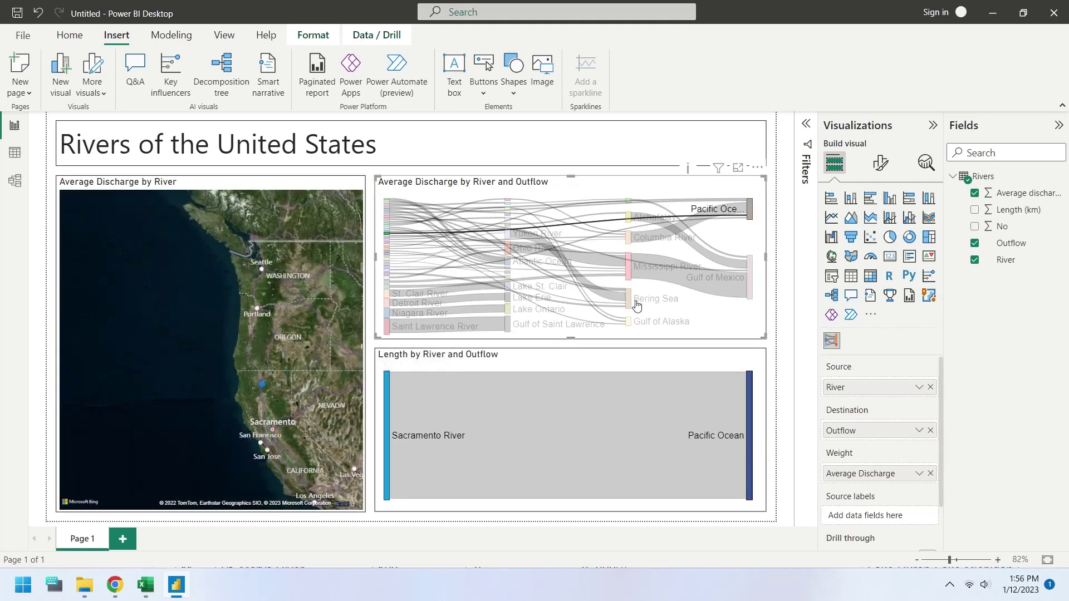
left_click(676, 275)
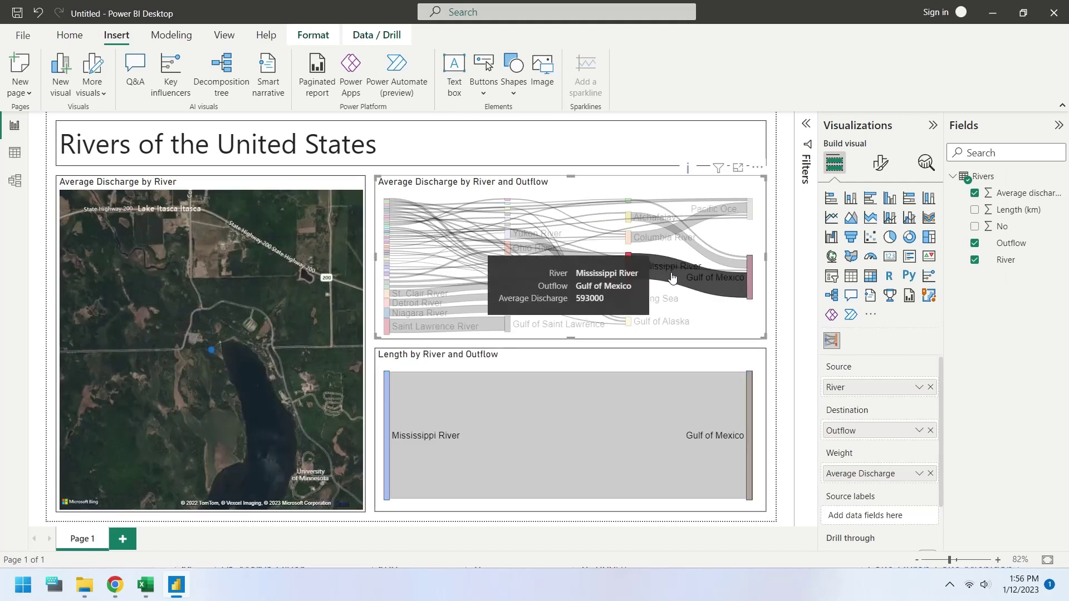
left_click(668, 235)
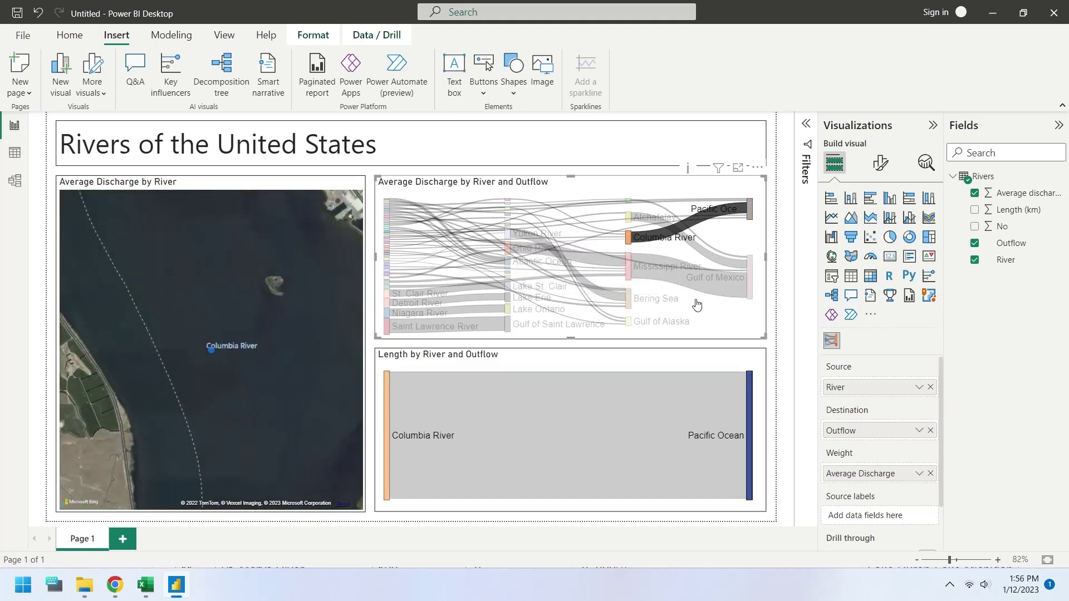
left_click(700, 225)
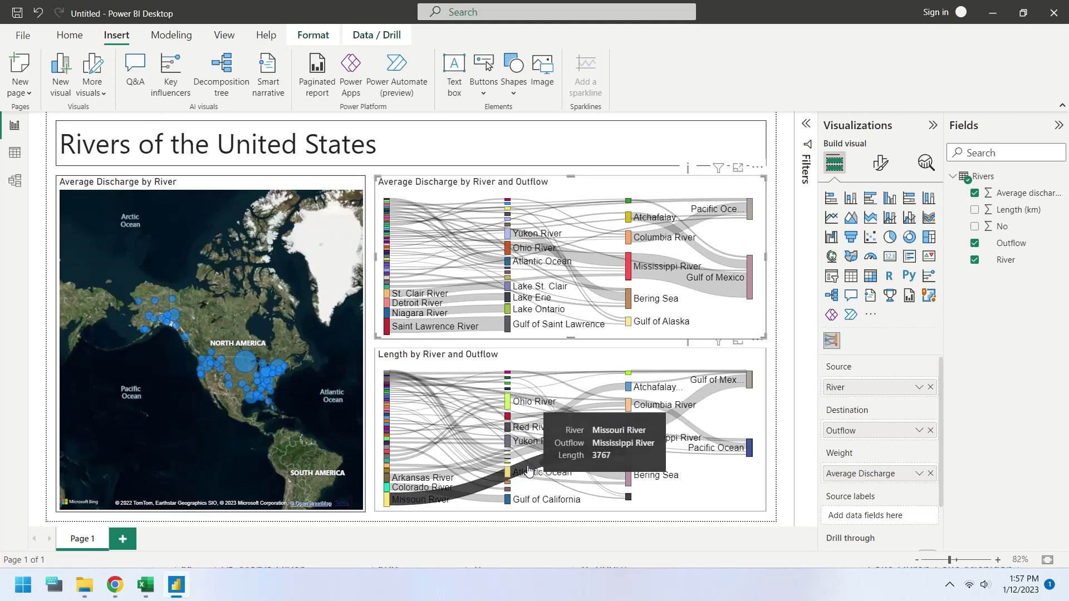
Cross-filter the report by the Missouri River and Mississippi River flows in the lower Sankey chart, then clear the filter and deselect the chart.
left_click(529, 471)
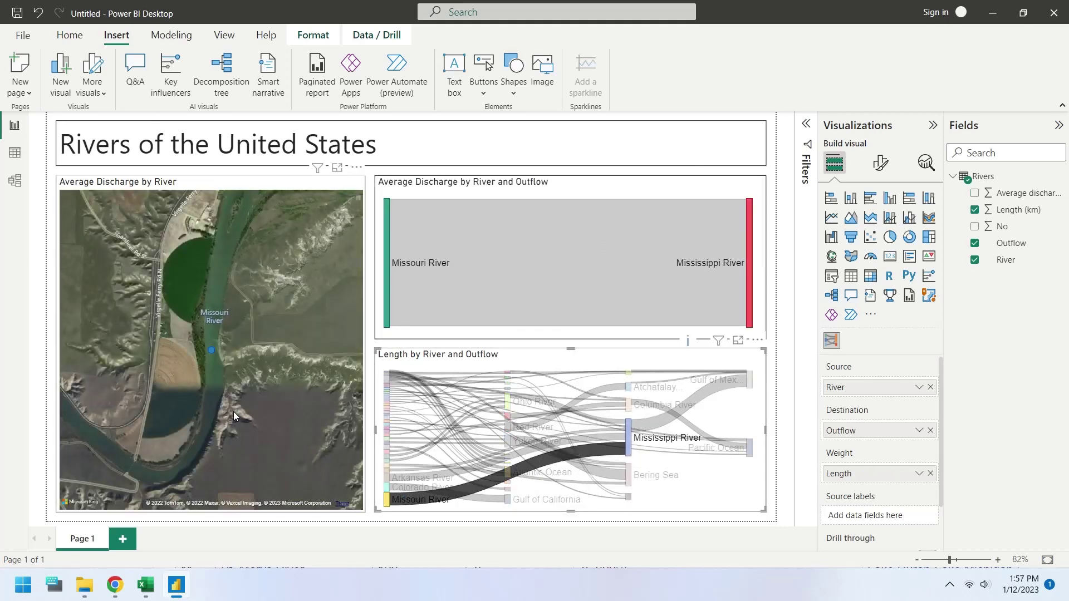
scroll(233, 414, "down", 2)
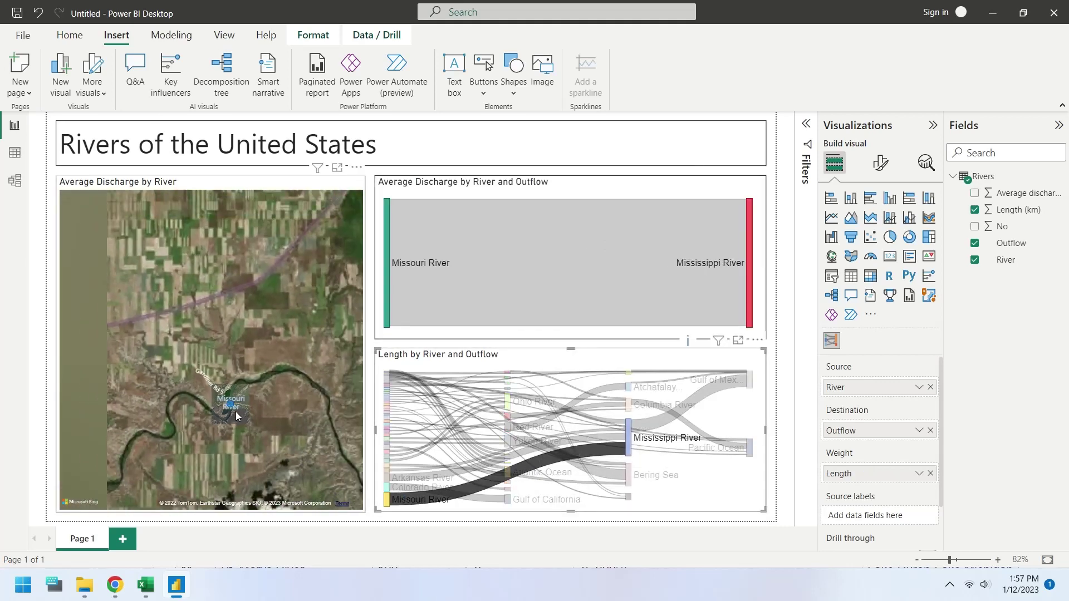
left_click(696, 396)
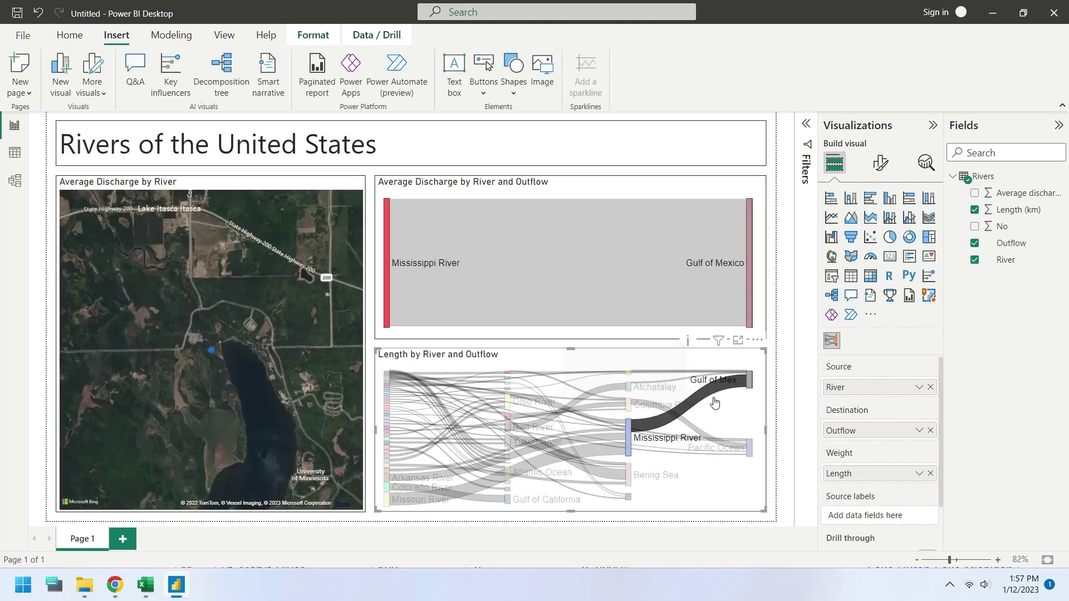
left_click(714, 398)
left_click(782, 339)
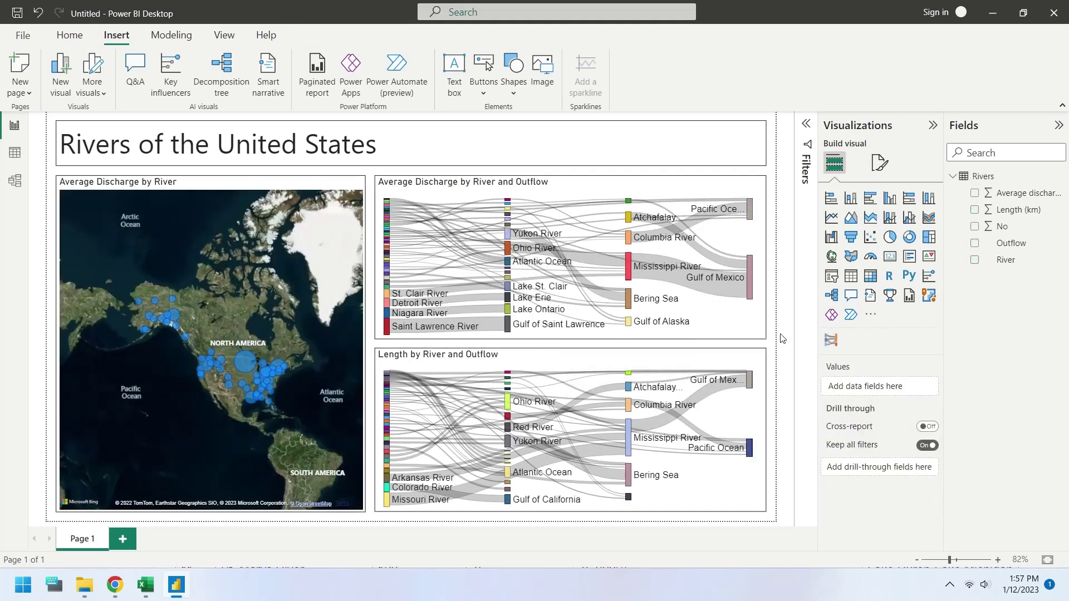